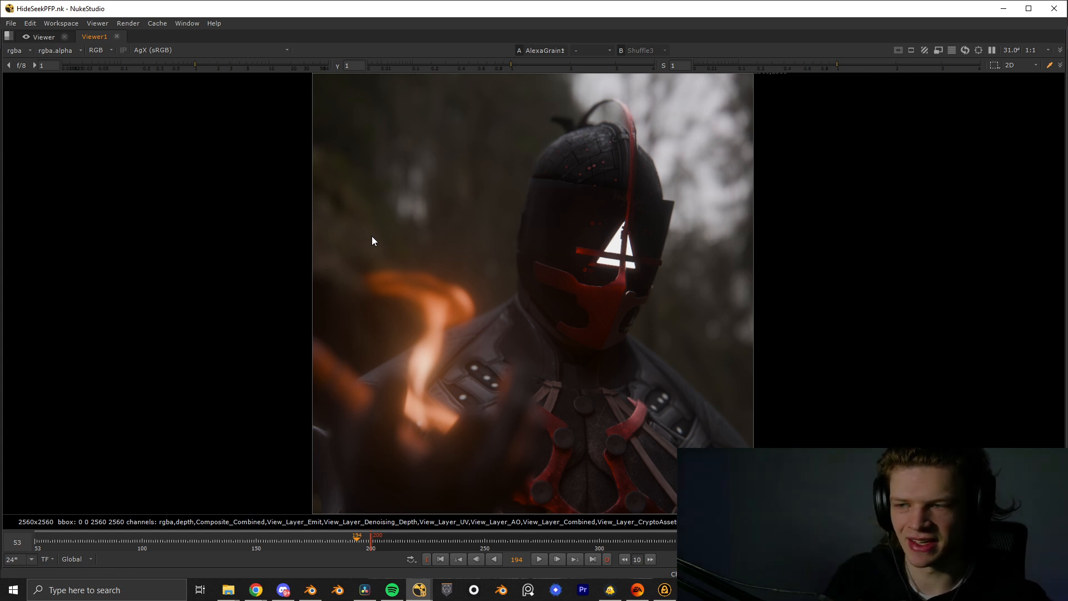
- Leave the full-screen viewer and display the Grade2 node's depth pass in the viewer
key(space)
scroll(425, 417, up, 5)
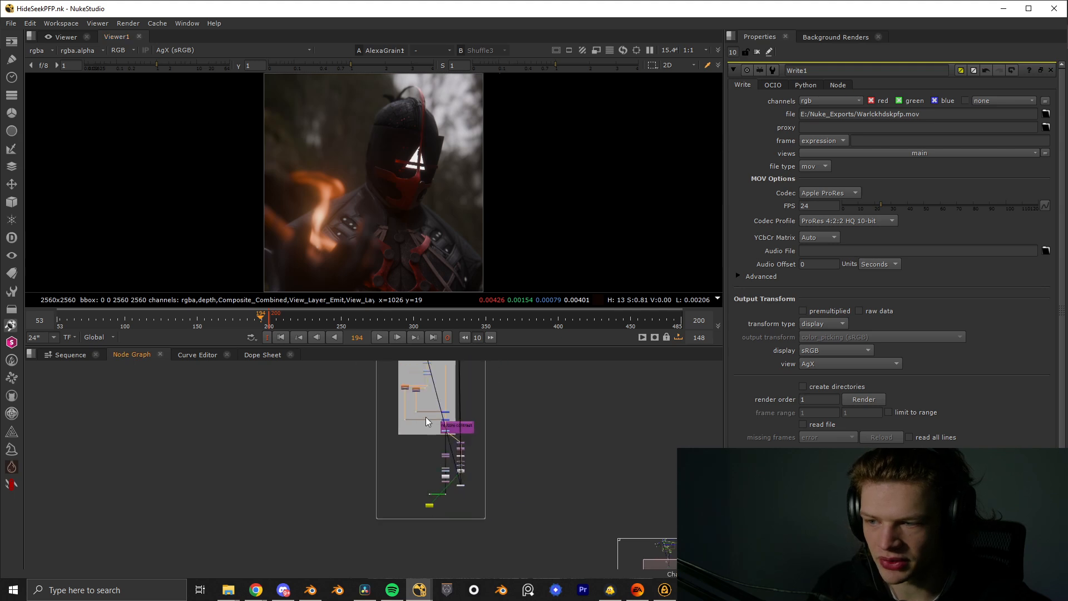
middle_drag(394, 379, 415, 530)
scroll(414, 531, up, 3)
middle_drag(346, 400, 380, 490)
scroll(379, 491, up, 2)
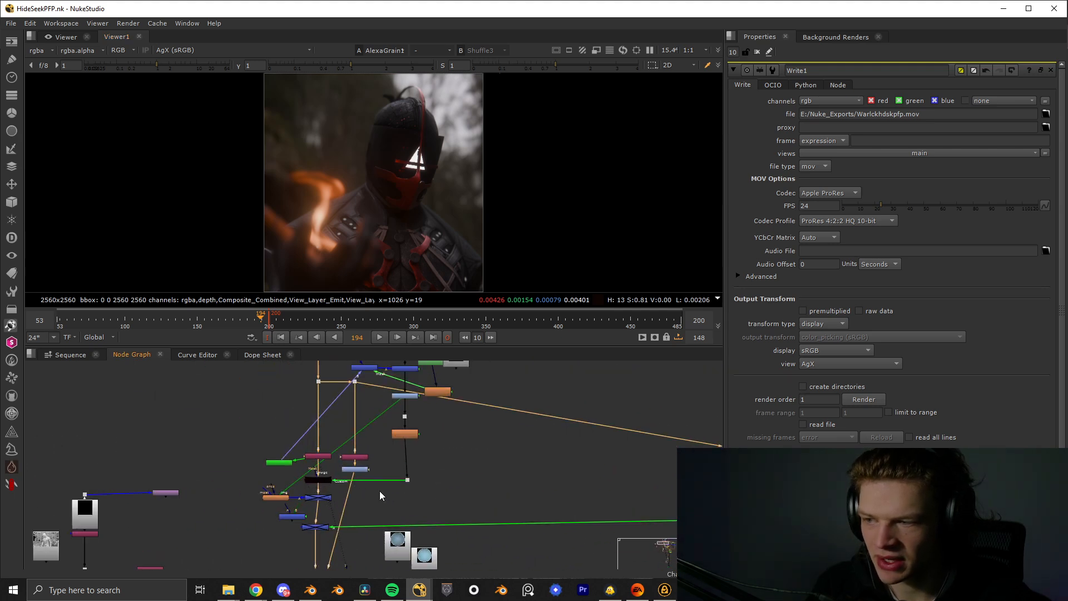
click(350, 470)
key(1)
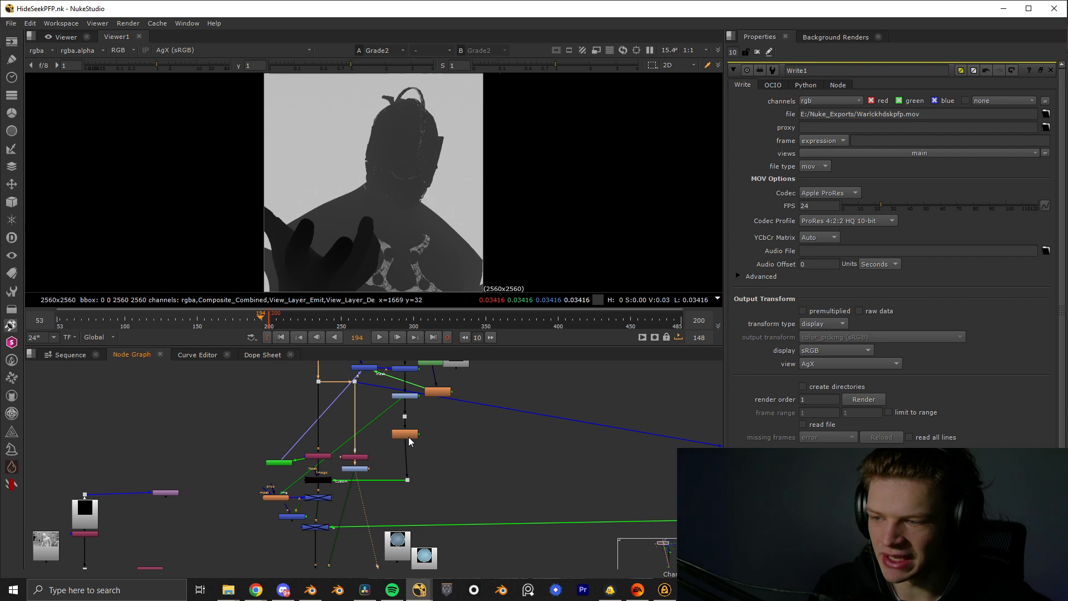
- Nudge the dot above the Blur3 node into line with the node below it
scroll(409, 436, up, 3)
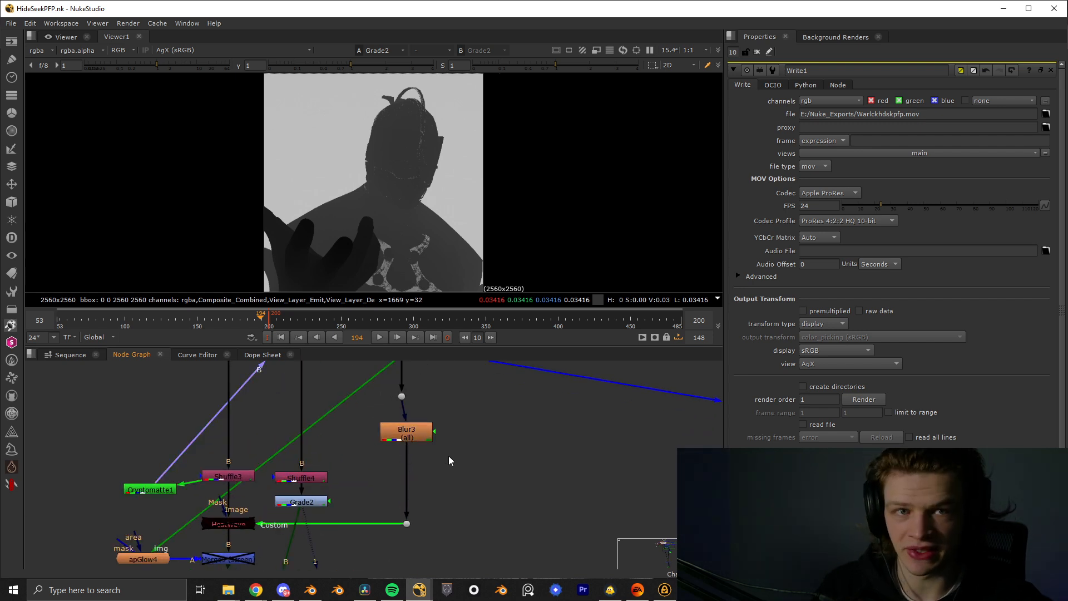
click(401, 396)
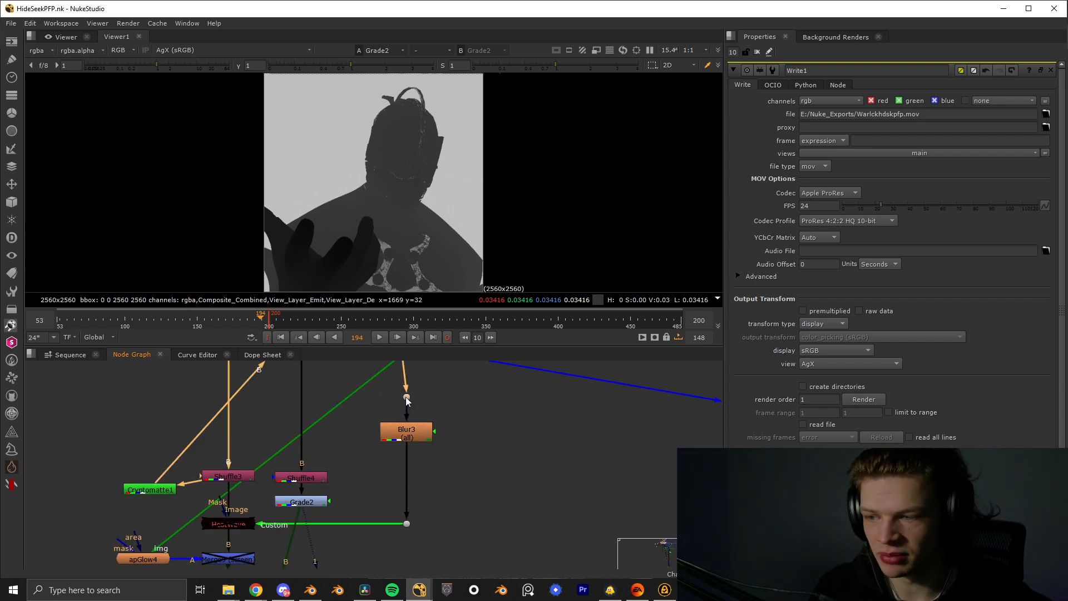
scroll(439, 421, down, 4)
- Find the MagicDefocus2 node below the Scene and ScanlineRender setup and open its properties
middle_drag(466, 523, 278, 333)
scroll(399, 453, up, 1)
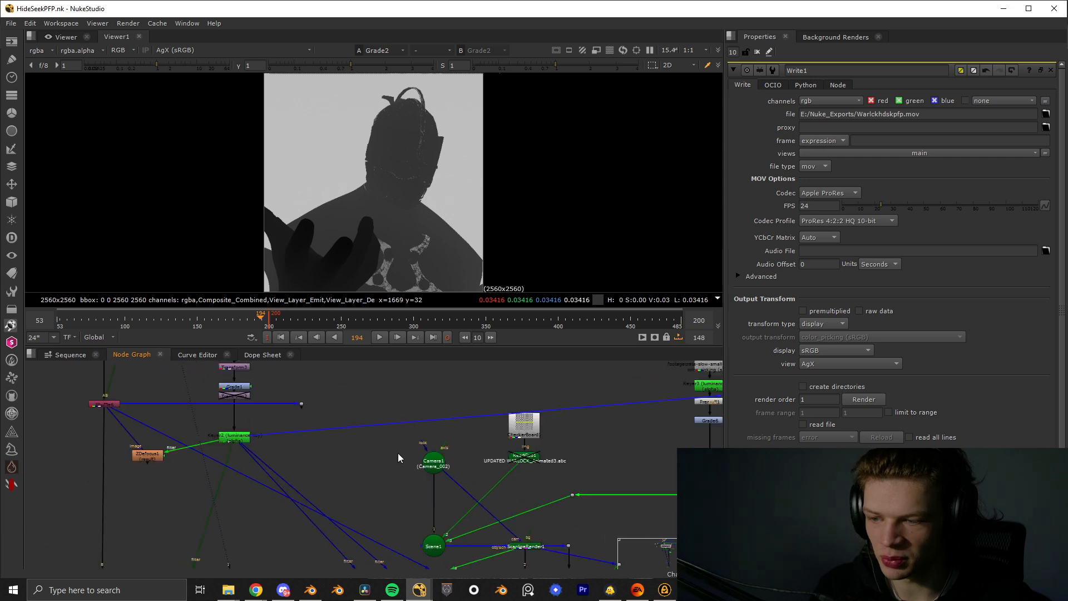
middle_drag(398, 453, 359, 400)
middle_drag(462, 507, 433, 462)
click(456, 532)
scroll(459, 537, up, 1)
middle_drag(458, 537, 455, 453)
double_click(456, 455)
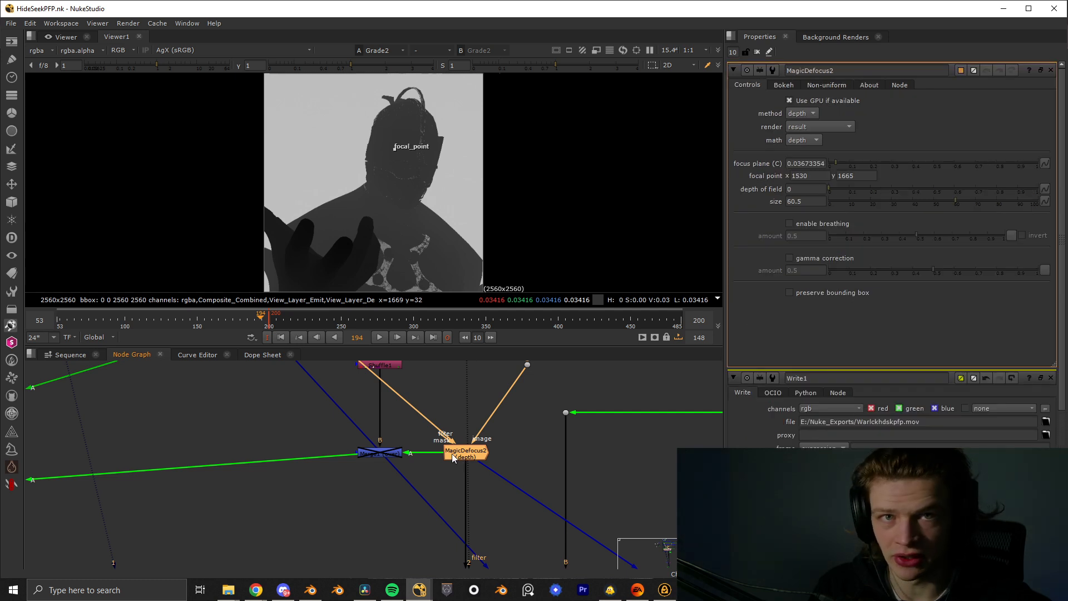
- Display the output of the Shuffle8 node, before the defocus, in the viewer
scroll(340, 365, down, 3)
middle_drag(272, 370, 298, 443)
middle_drag(163, 511, 323, 484)
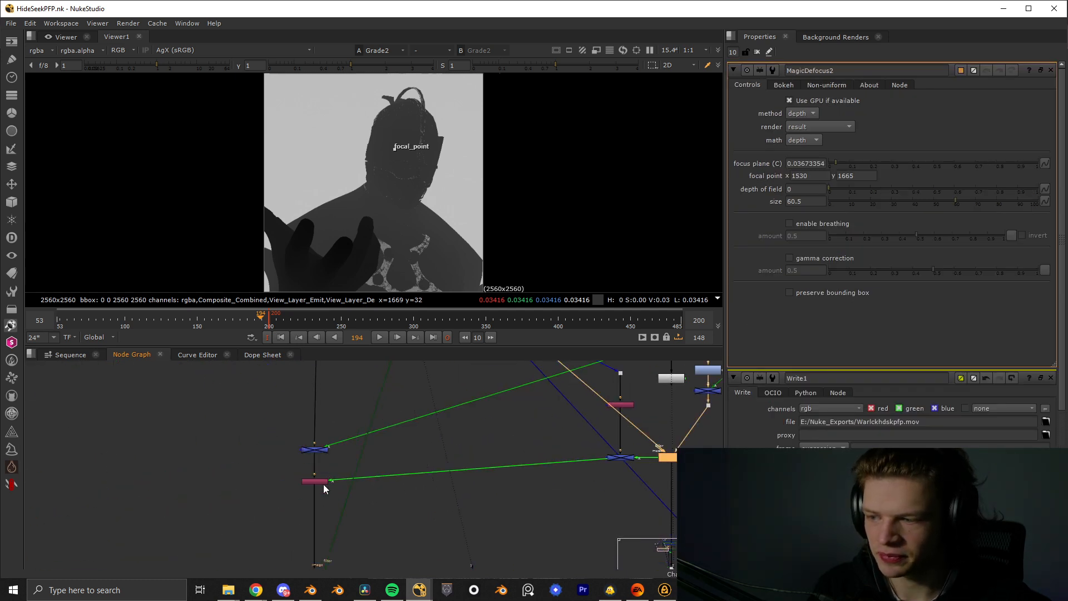
click(322, 481)
key(1)
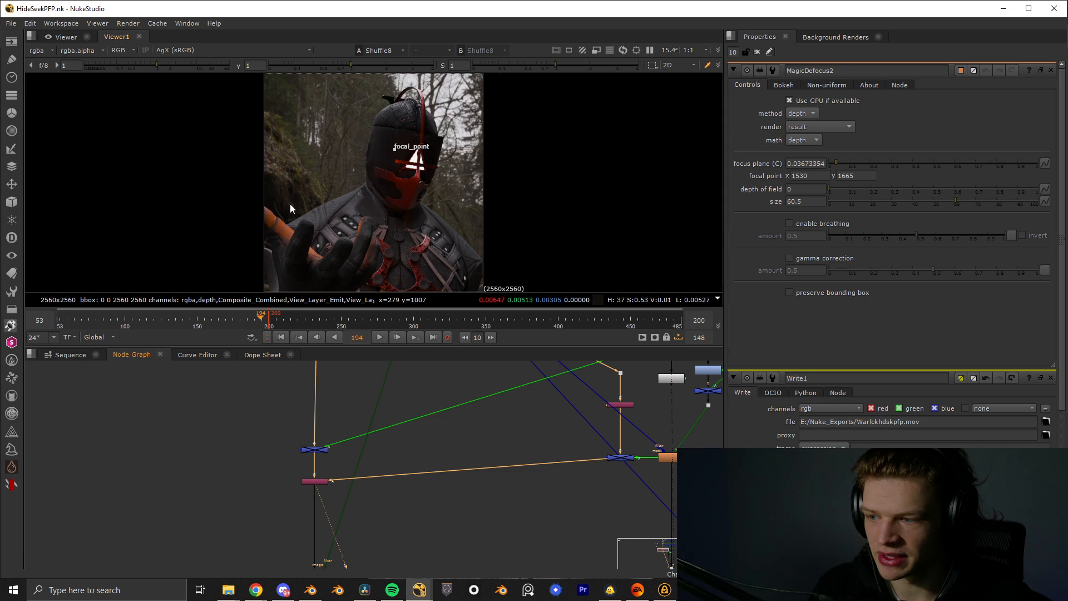
- Display the defocused result of the MagicDefocus1 node below Shuffle8 and open its properties
scroll(387, 503, up, 1)
middle_drag(387, 502, 398, 404)
scroll(397, 405, down, 1)
click(330, 499)
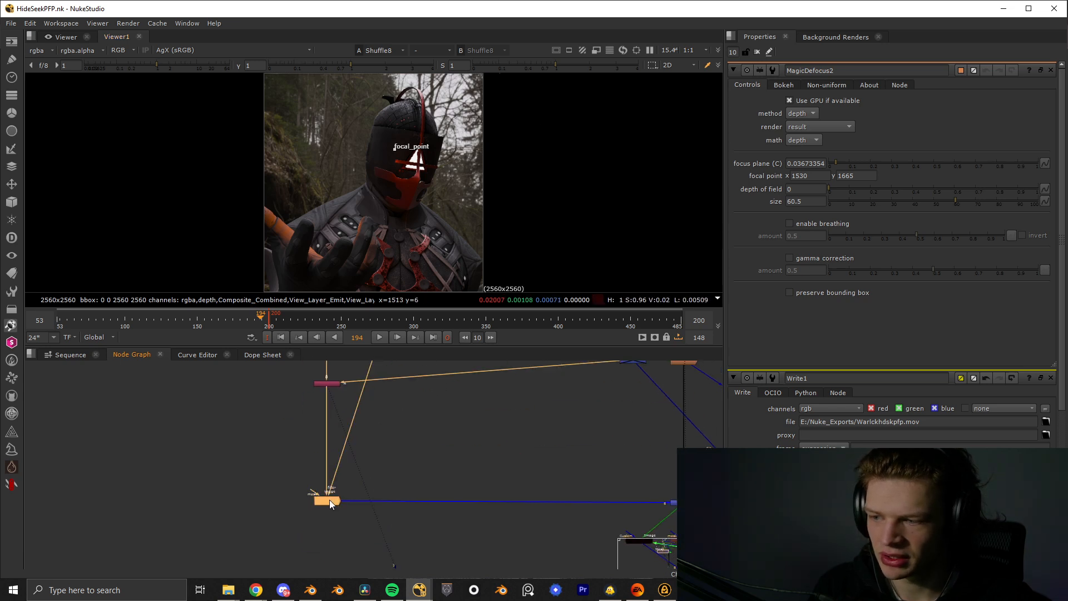
key(1)
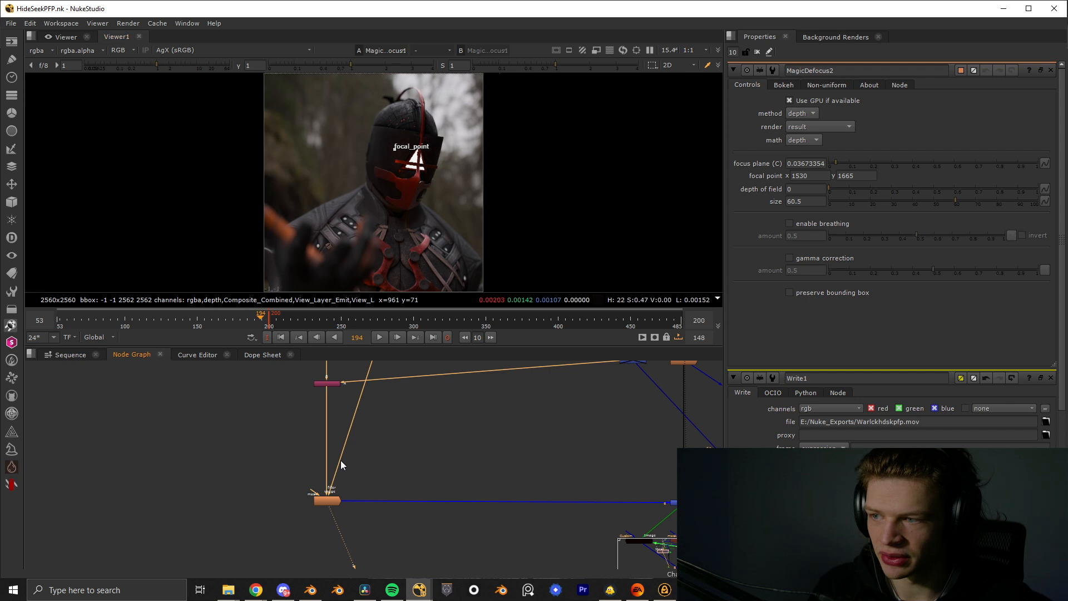
double_click(325, 503)
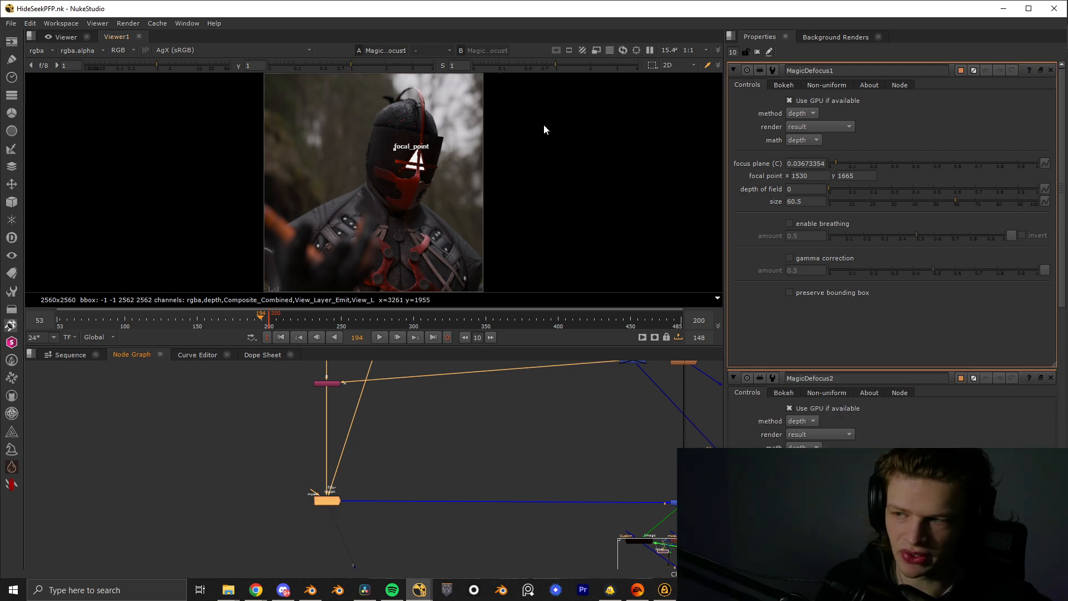
- Examine the defocused image closely around the helmet, the shoulders and the foreground hand
scroll(358, 212, up, 5)
middle_drag(460, 87, 405, 175)
scroll(405, 174, up, 2)
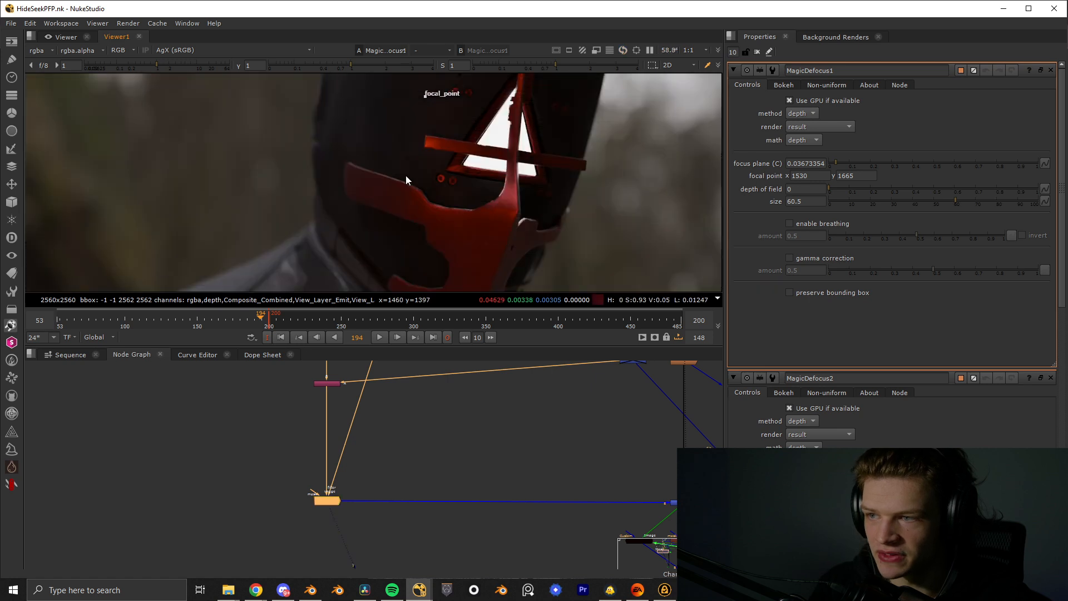
scroll(410, 167, down, 4)
middle_drag(385, 239, 409, 205)
scroll(408, 205, up, 4)
middle_drag(273, 134, 356, 182)
scroll(454, 212, down, 1)
middle_drag(454, 204, 363, 189)
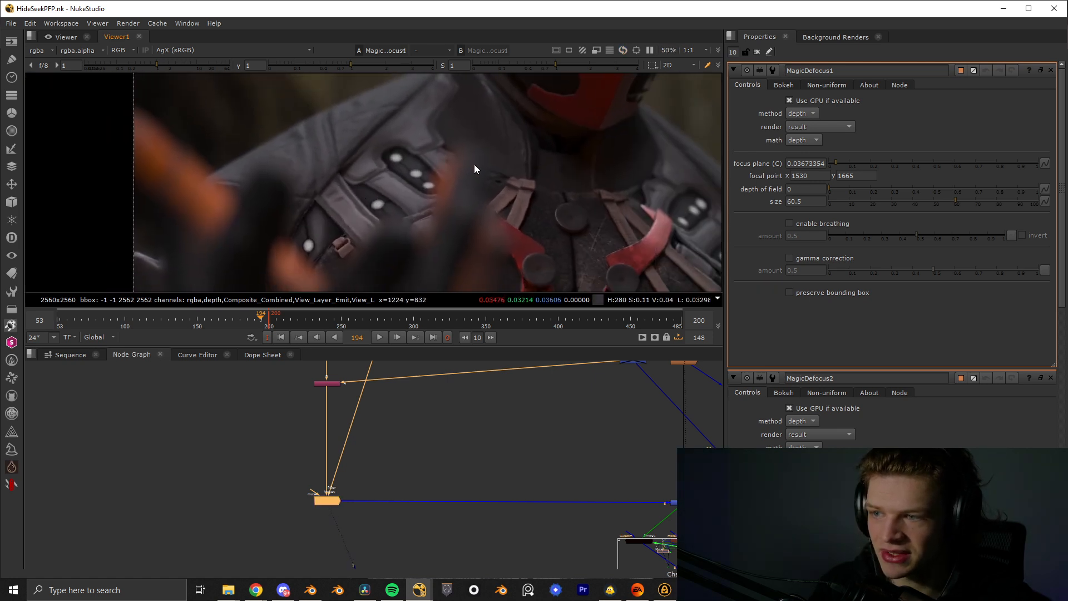
scroll(525, 148, down, 5)
middle_drag(565, 119, 455, 188)
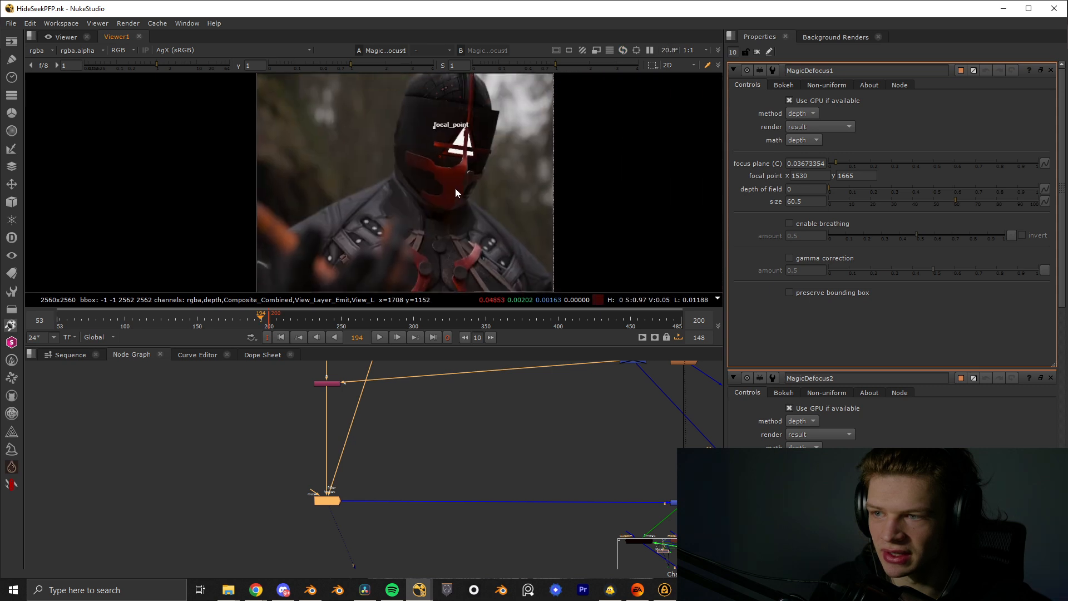
scroll(455, 188, up, 2)
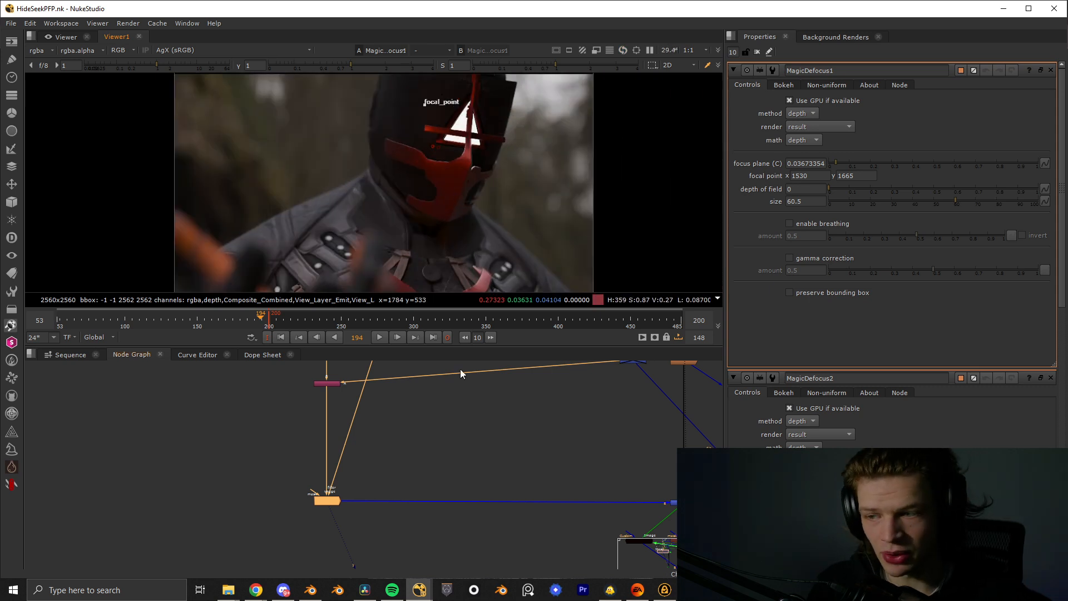
- Inspect the lens kernel branch in the node graph, from Read9 through Transform3 and Grade1 to Keyer2 and its filter connections
scroll(328, 440, down, 5)
scroll(328, 436, up, 10)
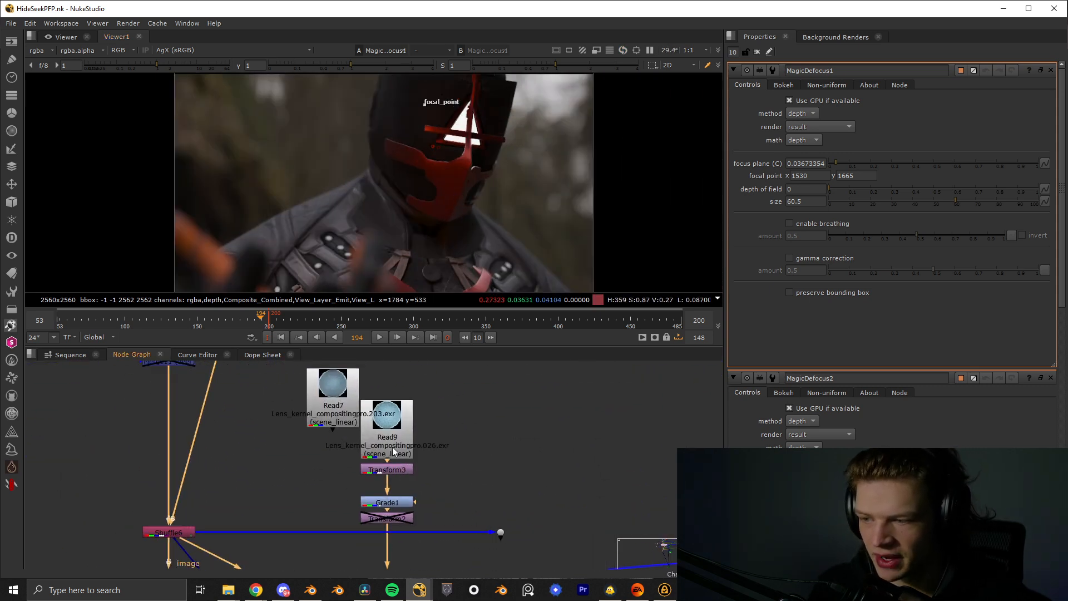
click(403, 469)
middle_drag(401, 518, 394, 445)
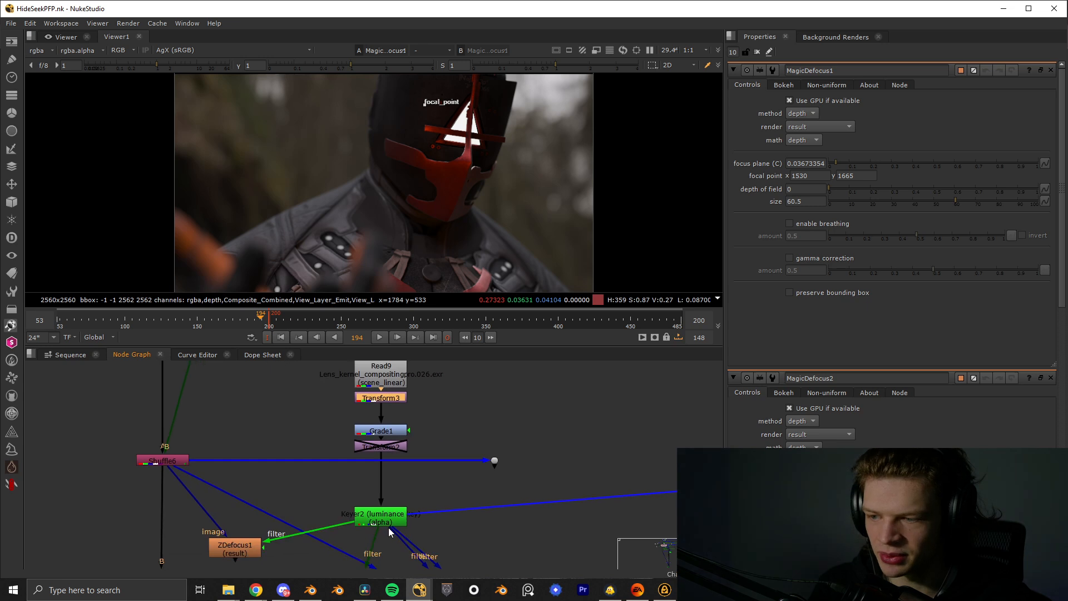
scroll(382, 512, down, 1)
scroll(382, 515, down, 5)
middle_drag(383, 515, 442, 415)
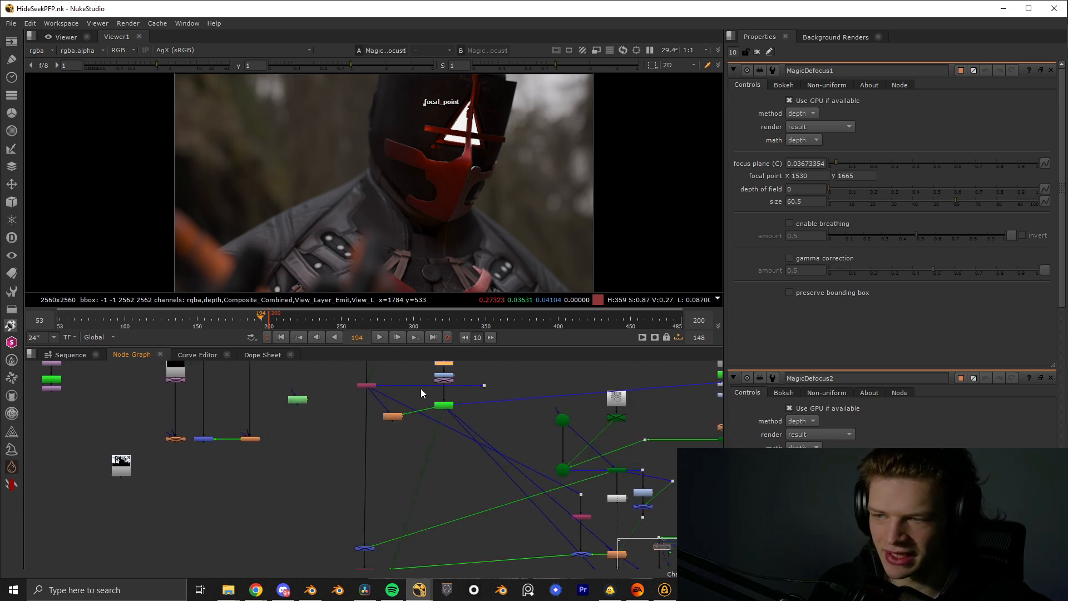
scroll(398, 392, up, 6)
scroll(538, 167, up, 4)
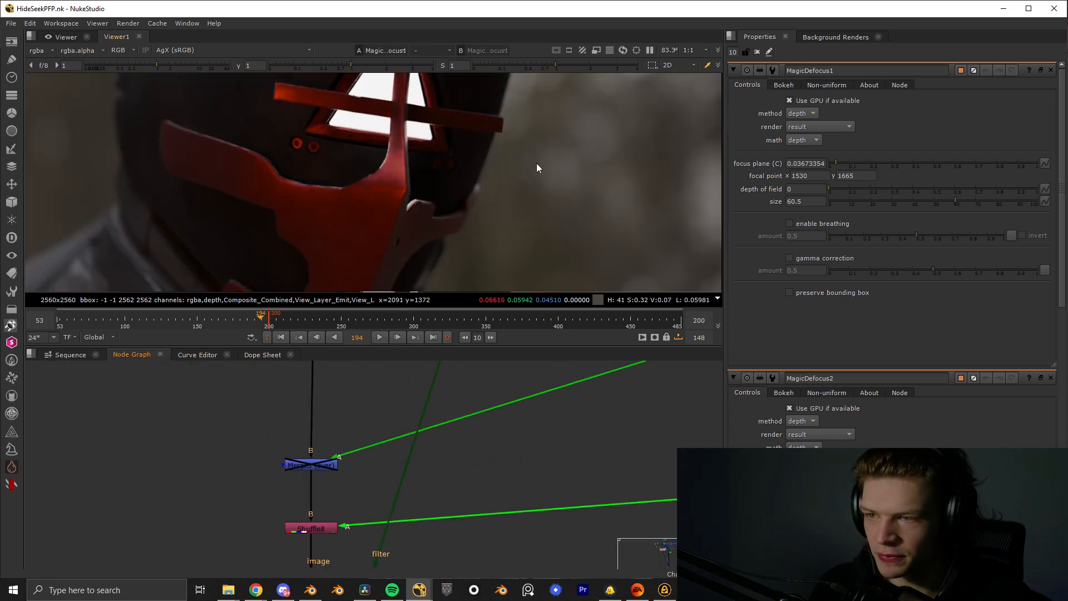
- Examine the shape of the bokeh in the blurred background beside the helmet
middle_drag(465, 170, 358, 183)
scroll(373, 226, up, 1)
middle_drag(372, 226, 428, 69)
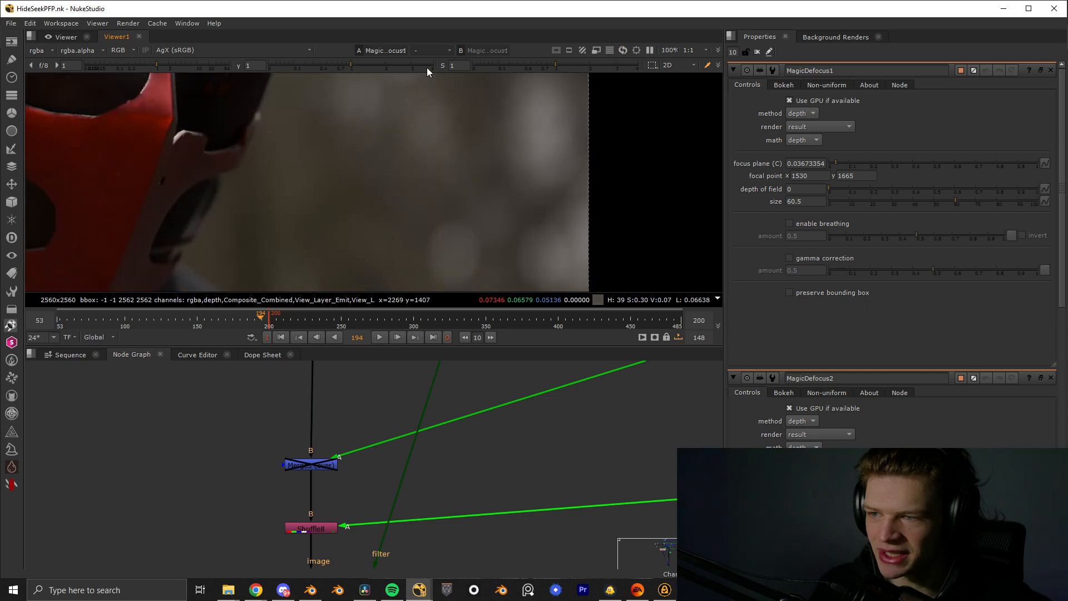
scroll(461, 257, up, 1)
middle_drag(461, 257, 439, 190)
scroll(439, 190, up, 3)
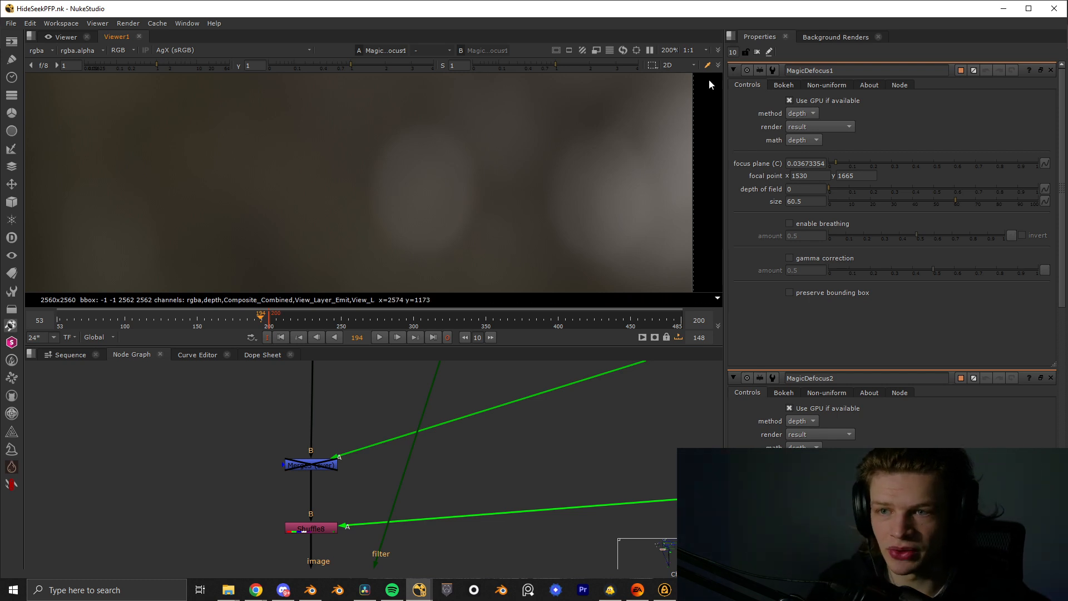
- Review the bokeh and non-uniform settings of MagicDefocus1 and fit the whole image in the viewer
click(781, 86)
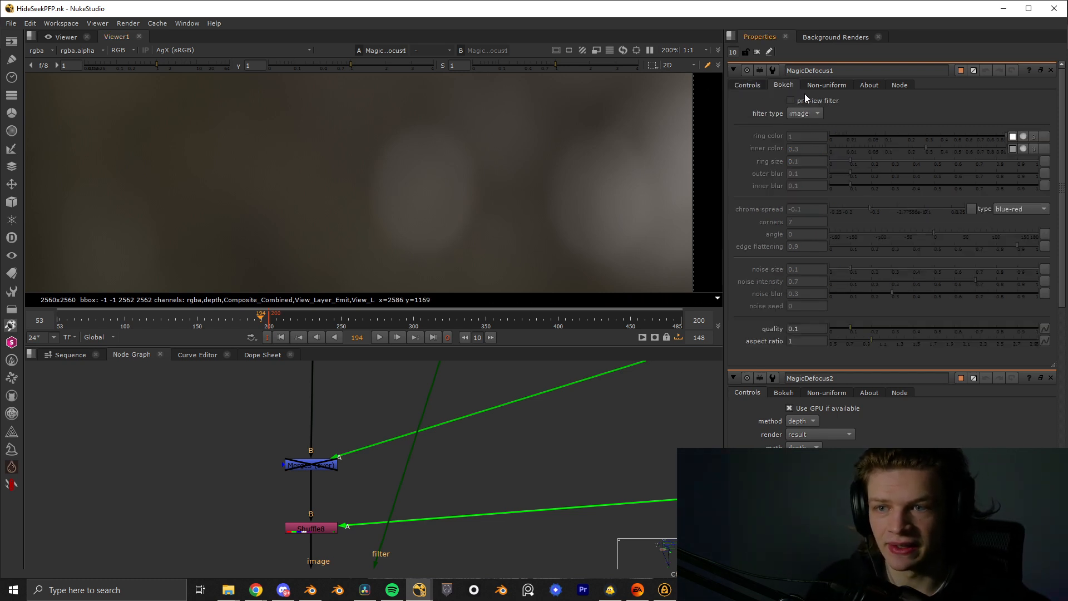
click(805, 85)
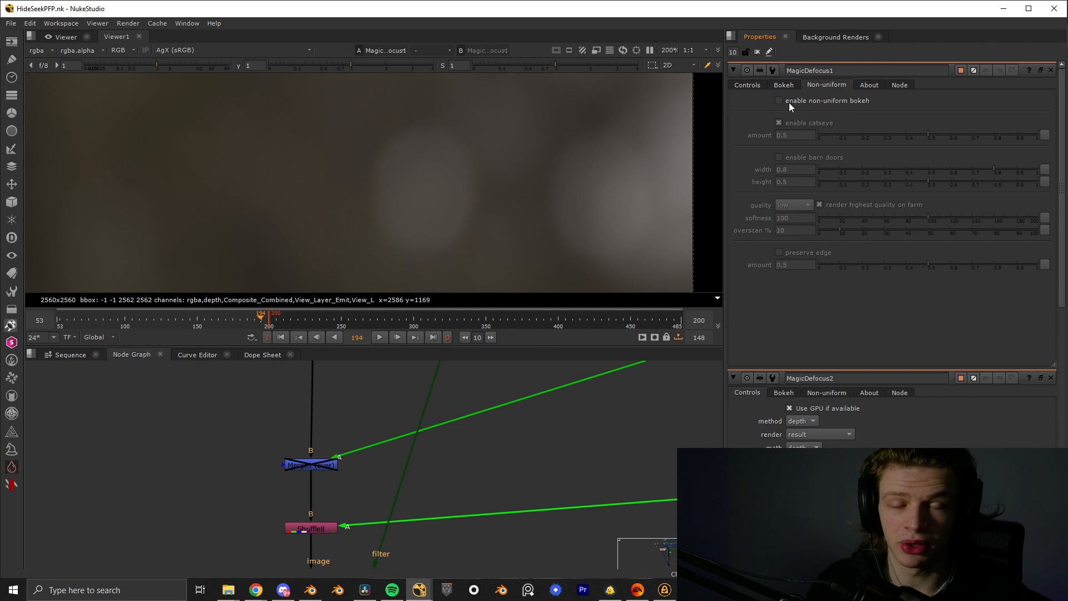
mouse_move(790, 104)
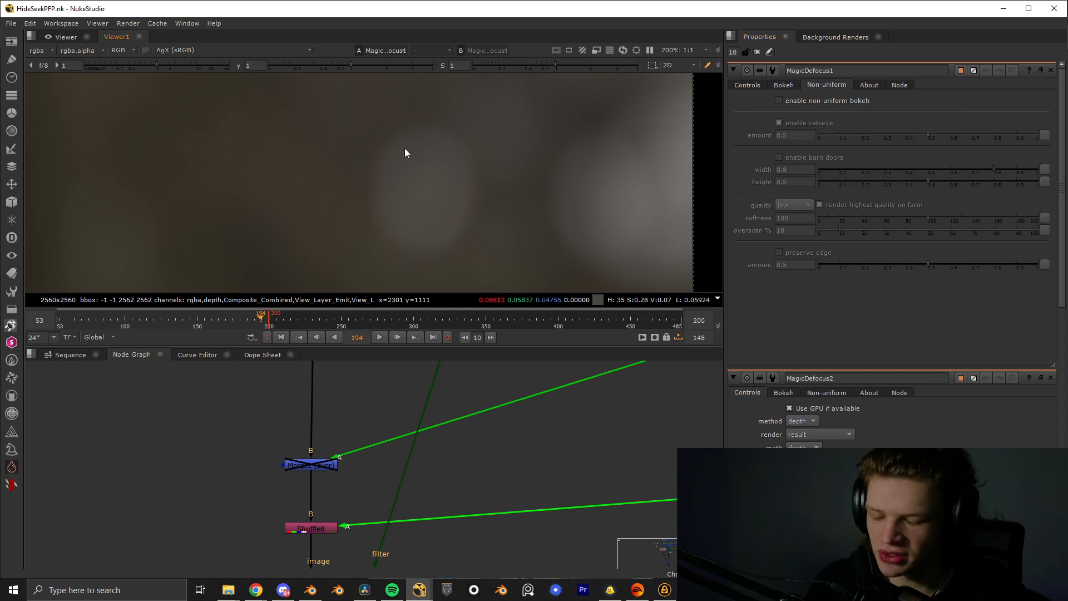
key(f)
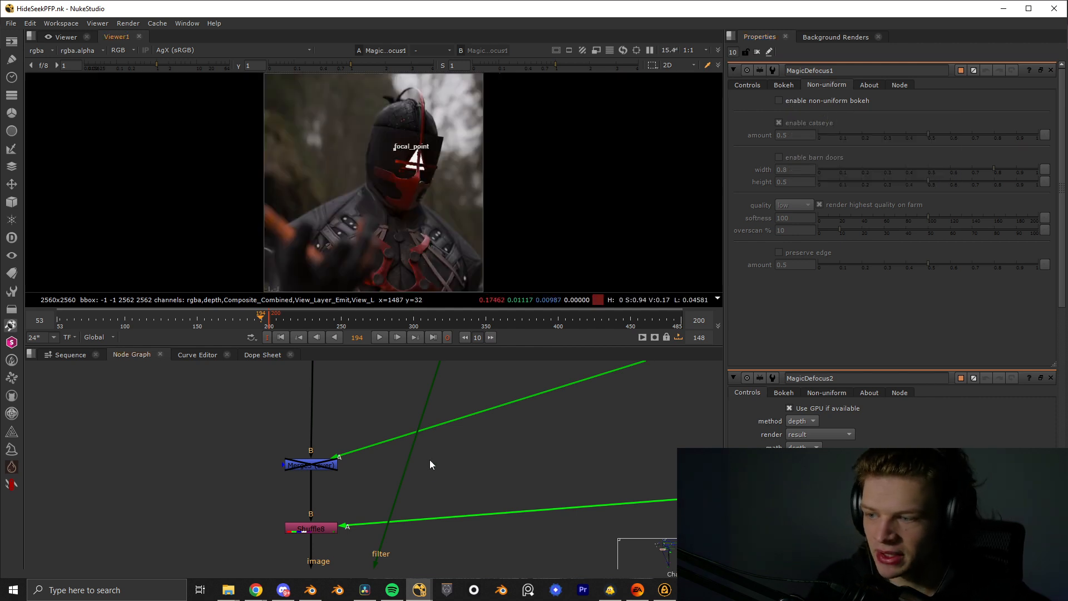
- Enable the disabled ReadGeo1 node above the Scene node and display it in the 3D viewer
scroll(520, 471, down, 3)
middle_drag(706, 511, 461, 456)
middle_drag(494, 496, 433, 498)
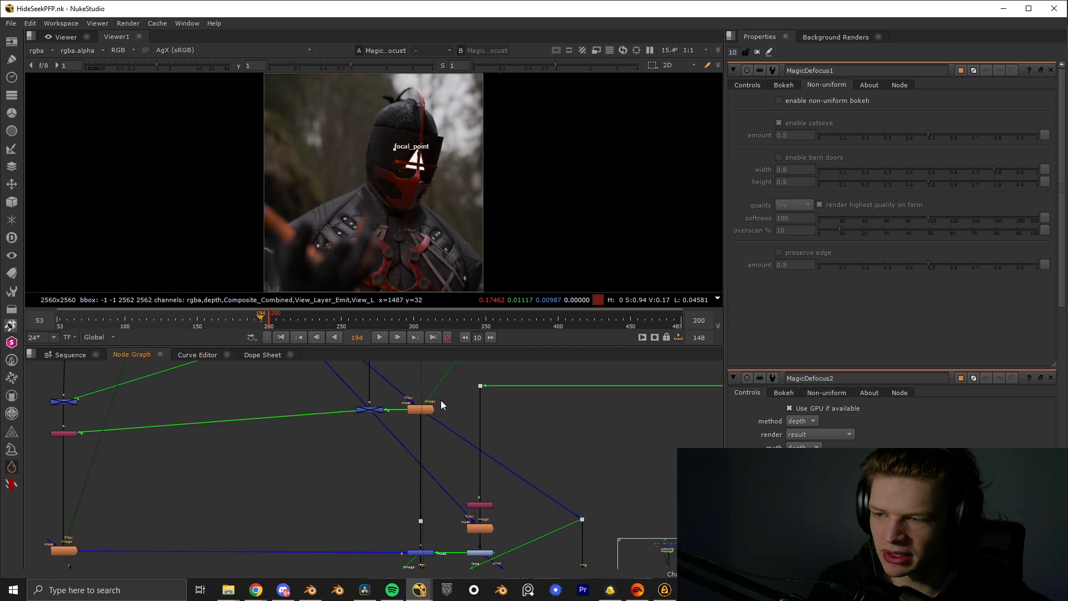
middle_drag(440, 399, 322, 515)
click(311, 406)
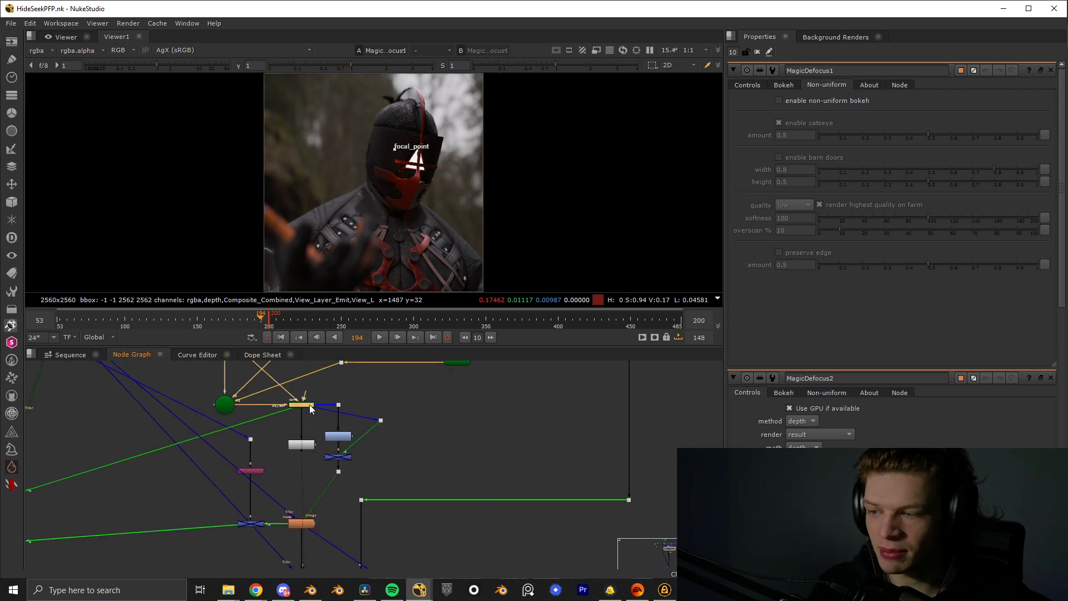
middle_drag(322, 378, 348, 445)
scroll(348, 446, up, 1)
click(326, 389)
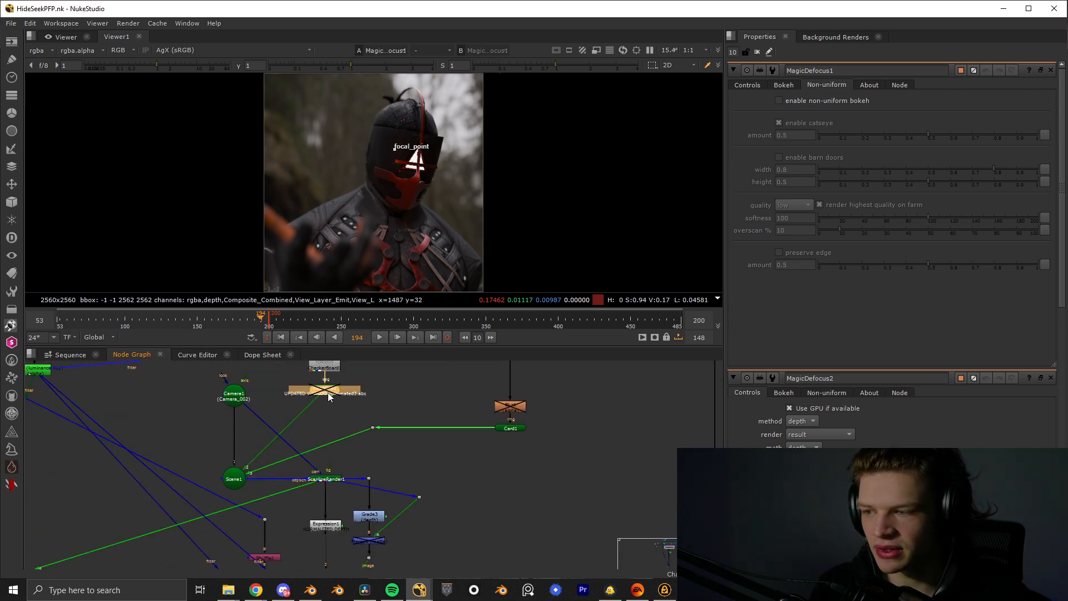
key(1)
ctrl+drag(405, 170, 393, 169)
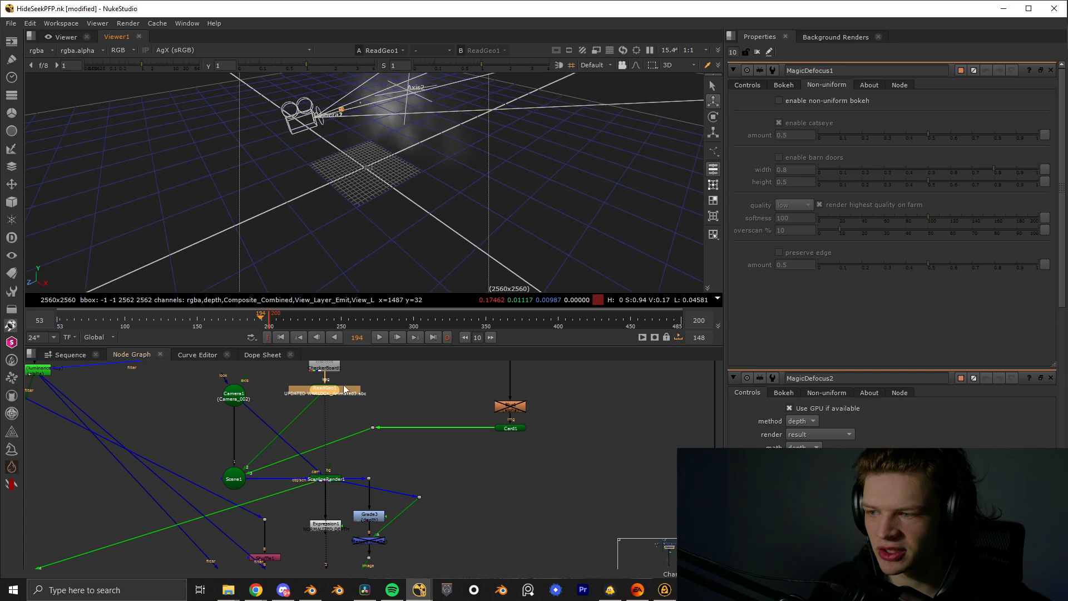
- Display ScanlineRender1's 3D scene at frame 193 and examine the checkered geometry in front of the camera
click(325, 479)
key(1)
ctrl+drag(356, 135, 321, 271)
middle_drag(322, 271, 390, 192)
scroll(393, 122, up, 3)
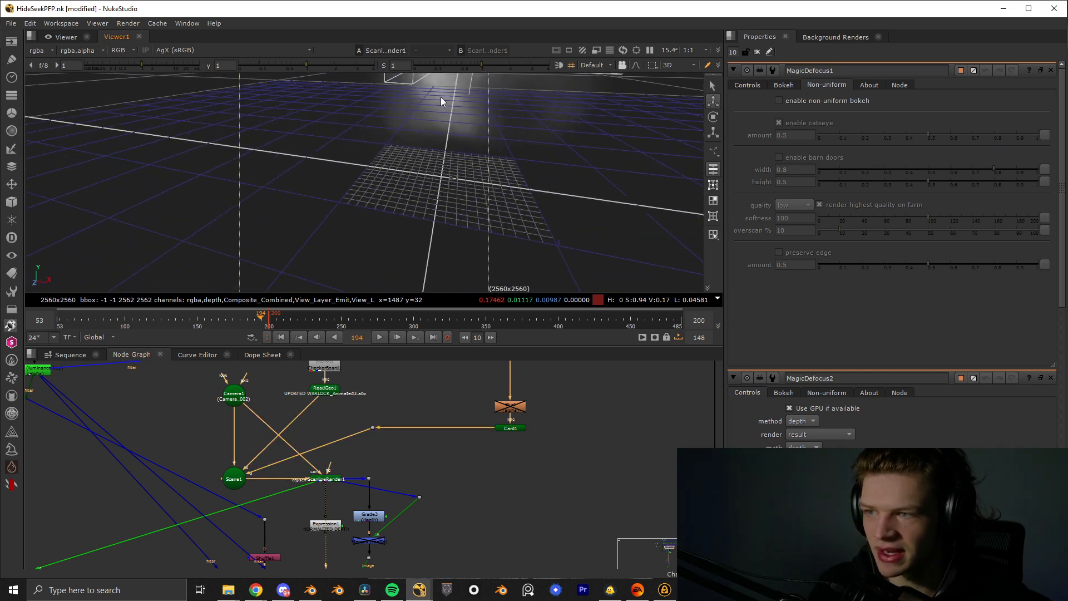
key(Left)
middle_drag(440, 98, 391, 193)
ctrl+drag(439, 177, 355, 158)
scroll(293, 178, up, 6)
scroll(421, 162, down, 4)
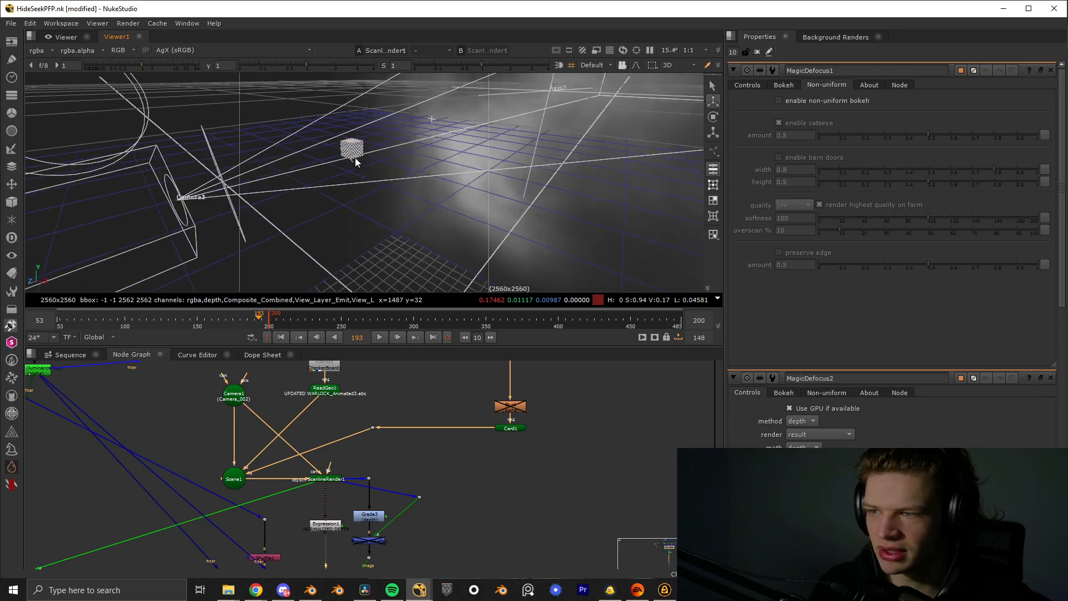
scroll(350, 142, up, 3)
scroll(351, 146, up, 3)
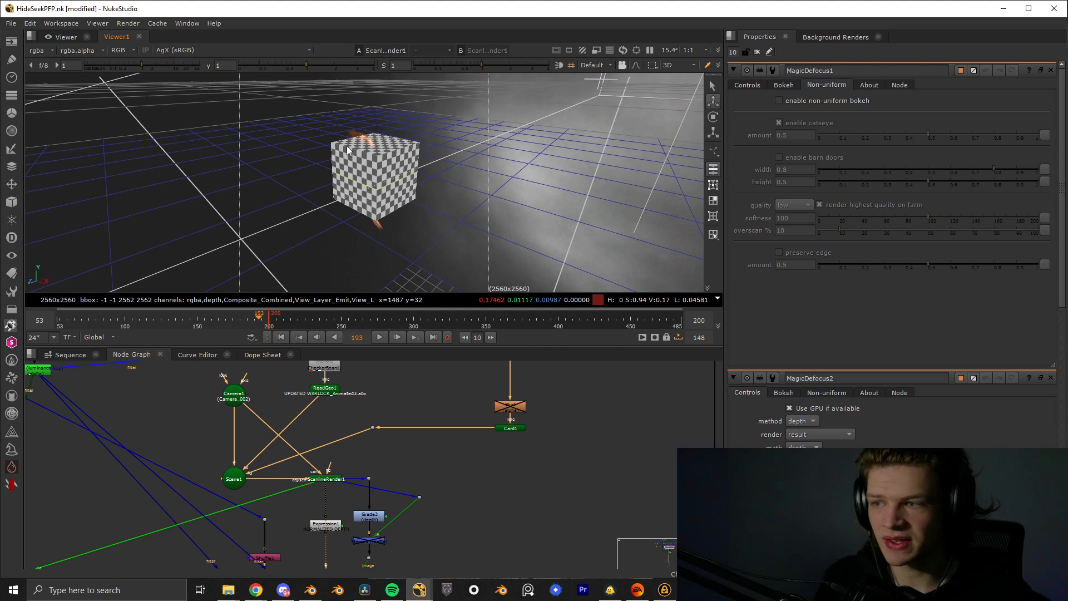
- Display the Read10 footage that feeds the Card1 branch in the viewer
middle_drag(468, 365, 309, 427)
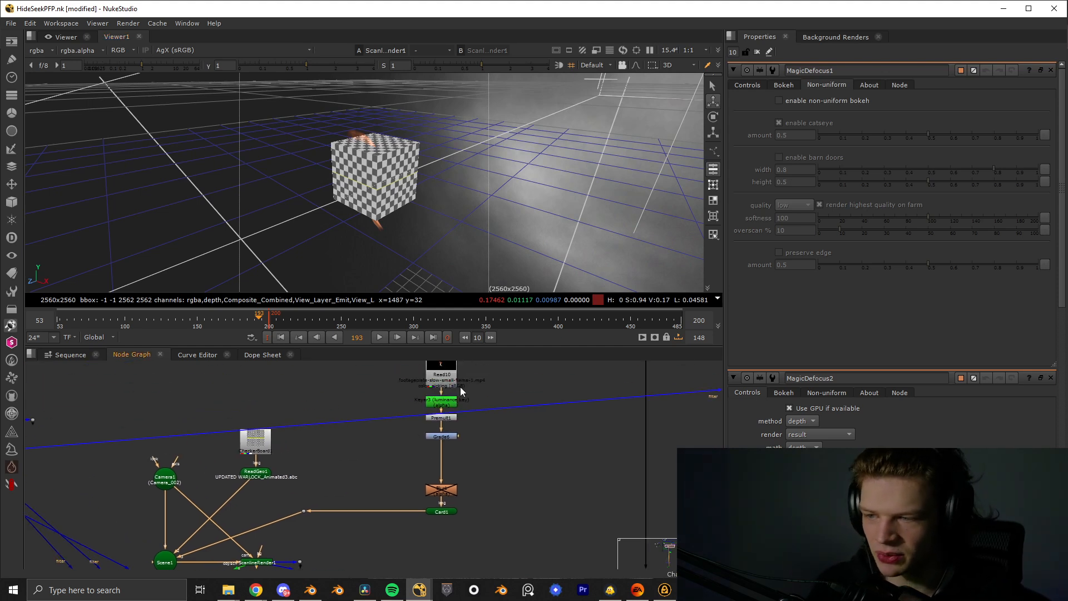
click(442, 381)
key(1)
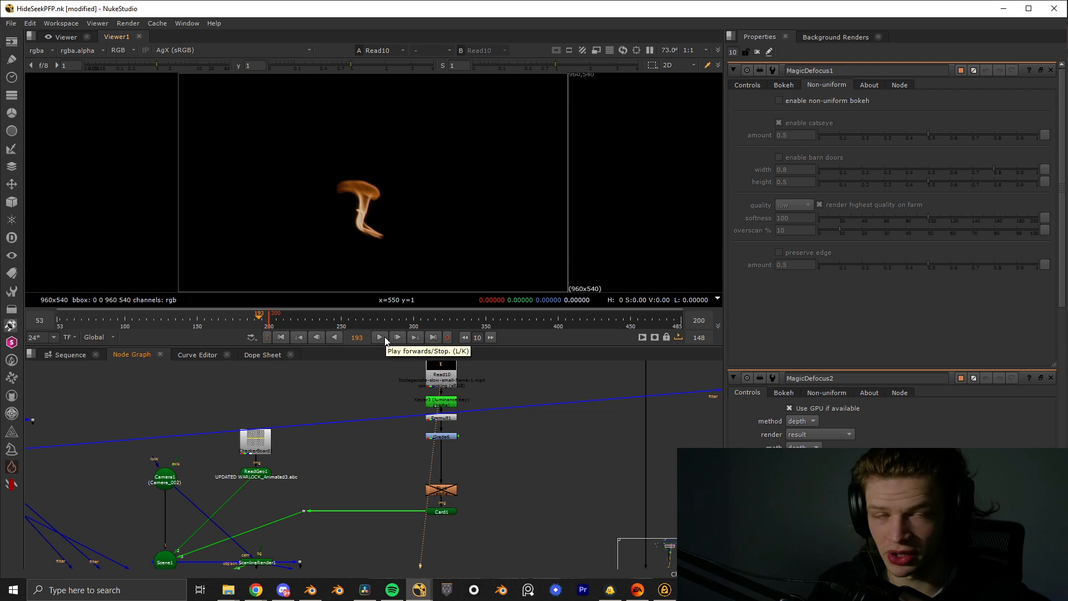
- Display Card1 in the 3D viewer and examine the fire card's position relative to the checkered geometry and the camera
click(441, 510)
key(1)
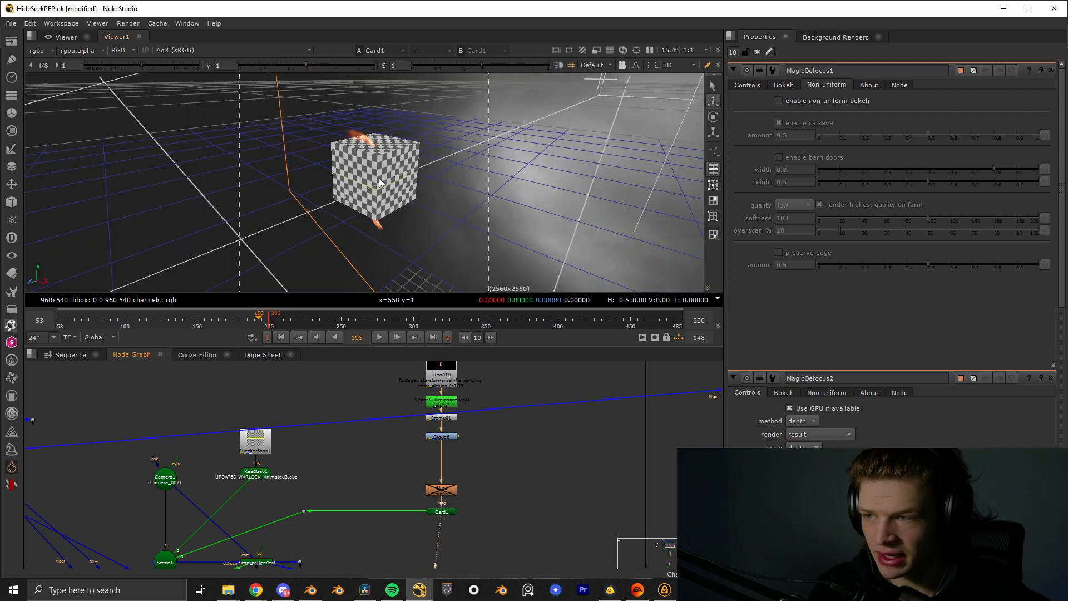
ctrl+drag(378, 178, 344, 204)
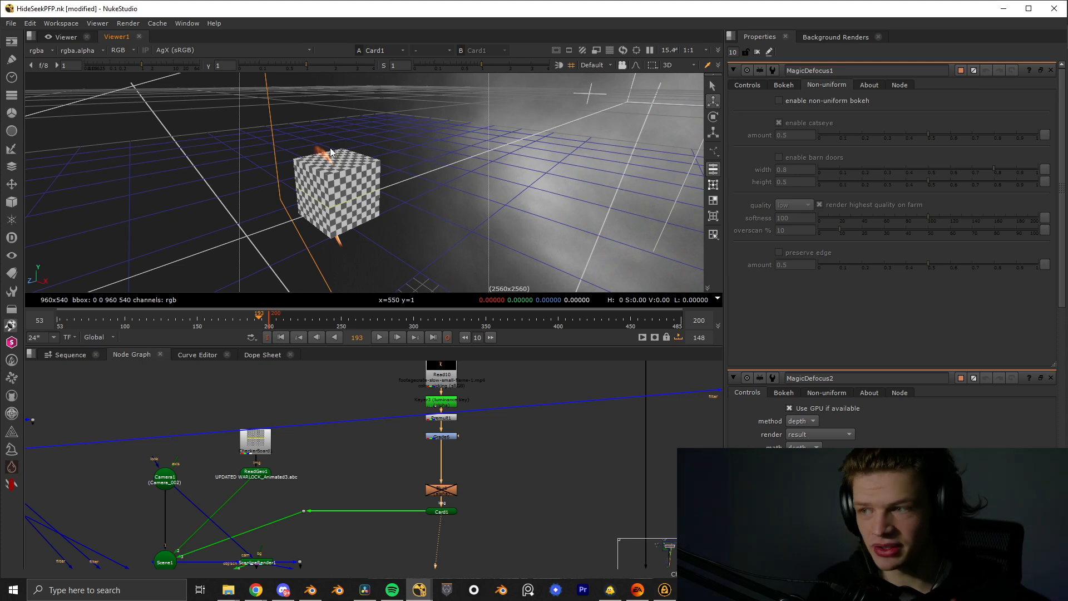
ctrl+drag(450, 181, 418, 172)
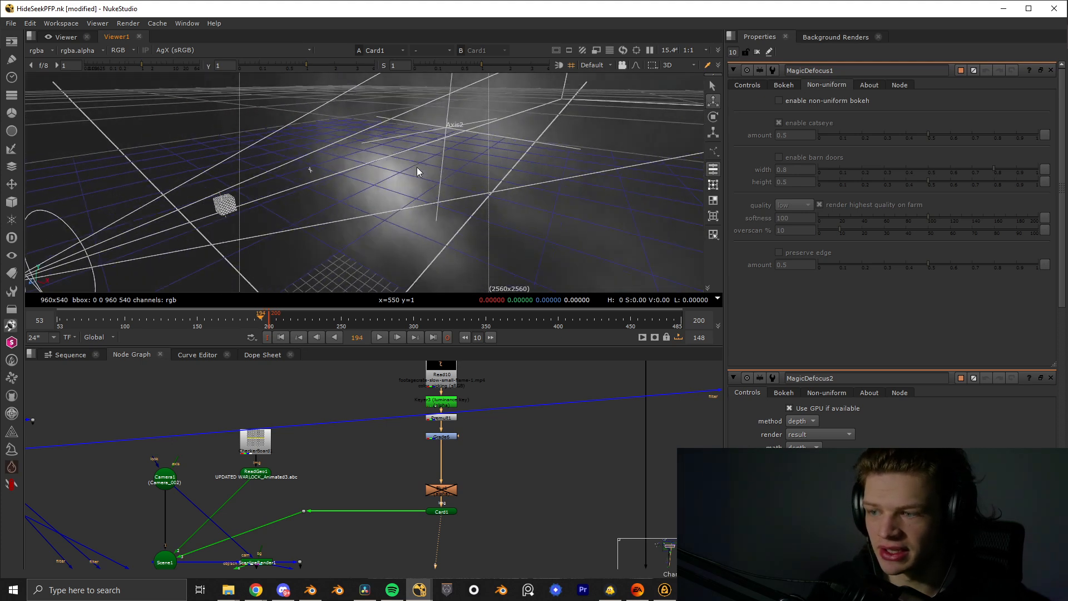
- Find the Expression1 node below ScanlineRender1 in the node graph and display its output in the viewer
middle_drag(278, 497, 311, 433)
scroll(311, 433, down, 8)
scroll(409, 396, up, 5)
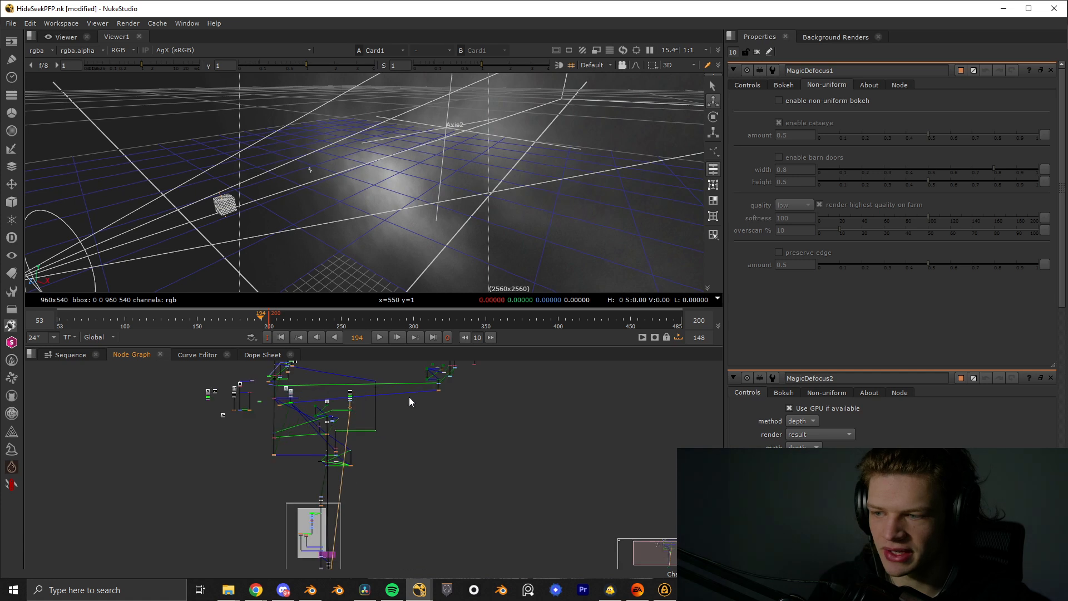
middle_drag(409, 397, 325, 467)
scroll(406, 399, down, 1)
middle_drag(406, 399, 460, 410)
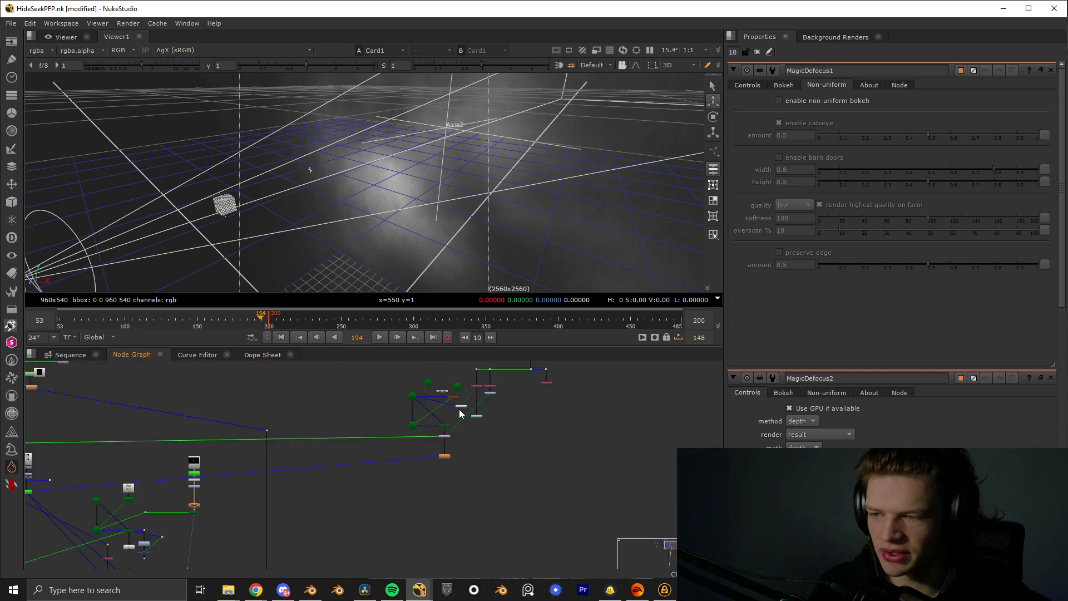
middle_drag(165, 513, 428, 412)
scroll(396, 431, up, 4)
click(388, 439)
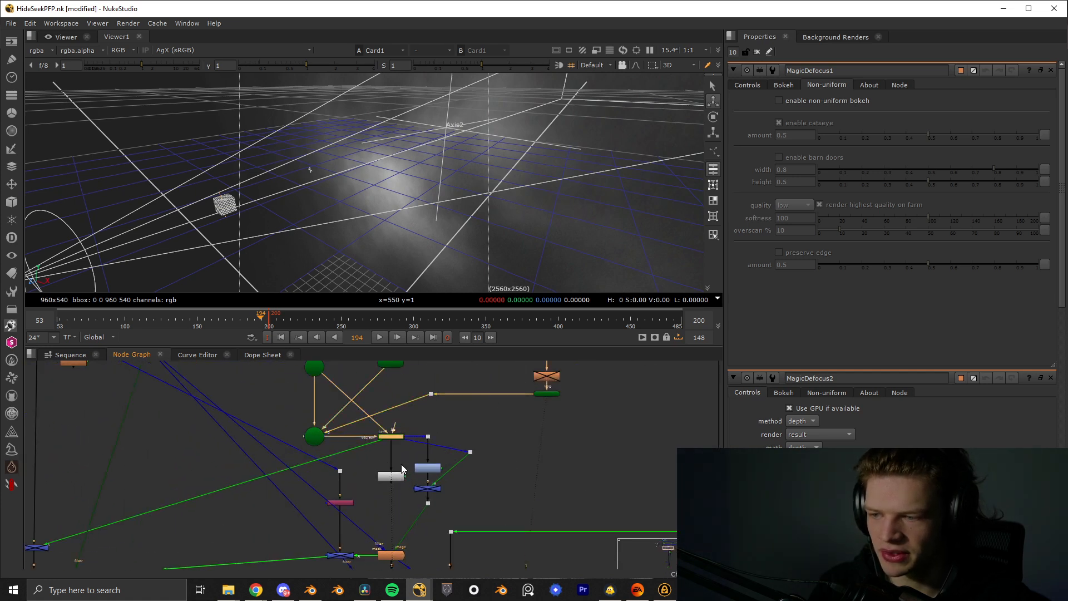
click(393, 476)
key(1)
scroll(415, 478, up, 2)
- Disable the ReadGeo1 node that feeds Scene1
middle_drag(414, 425, 424, 476)
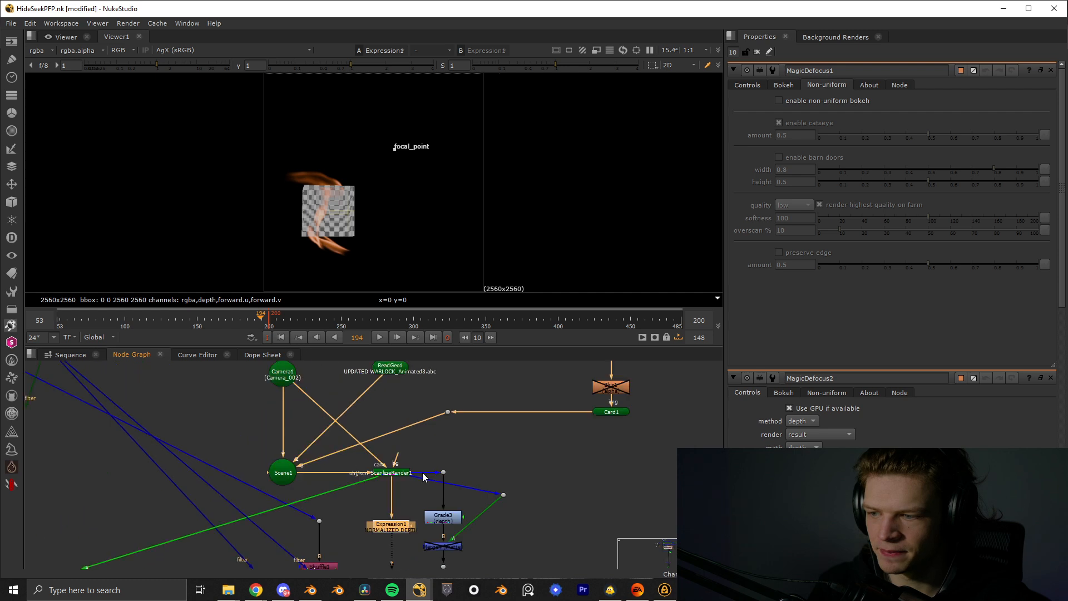
scroll(396, 391, up, 1)
click(389, 367)
key(d)
- Display the output of the Merge4 node below Grade3 in the viewer
middle_drag(415, 514, 405, 427)
click(442, 487)
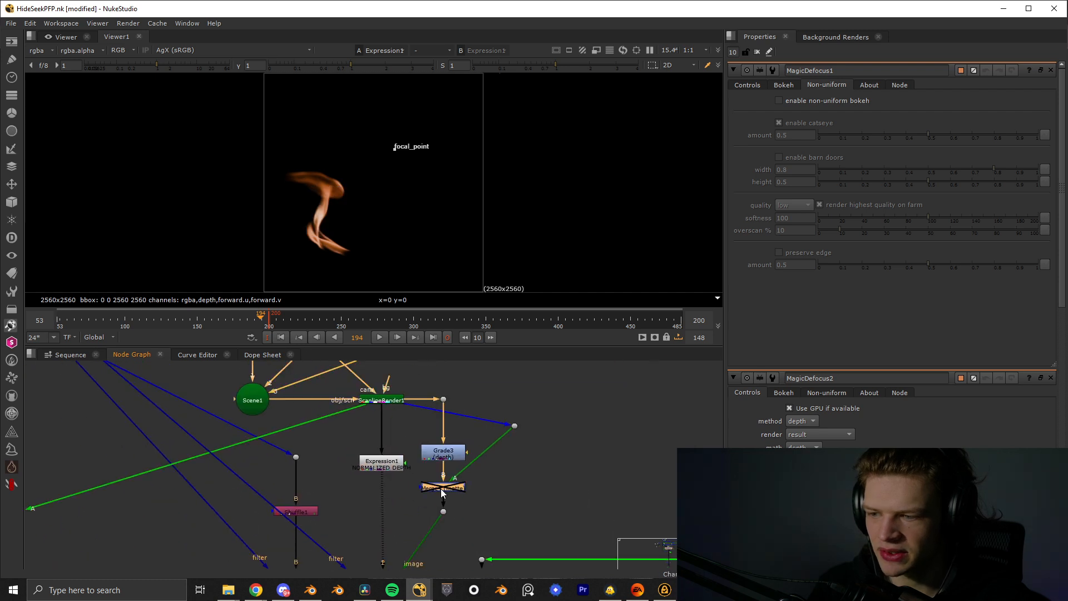
key(1)
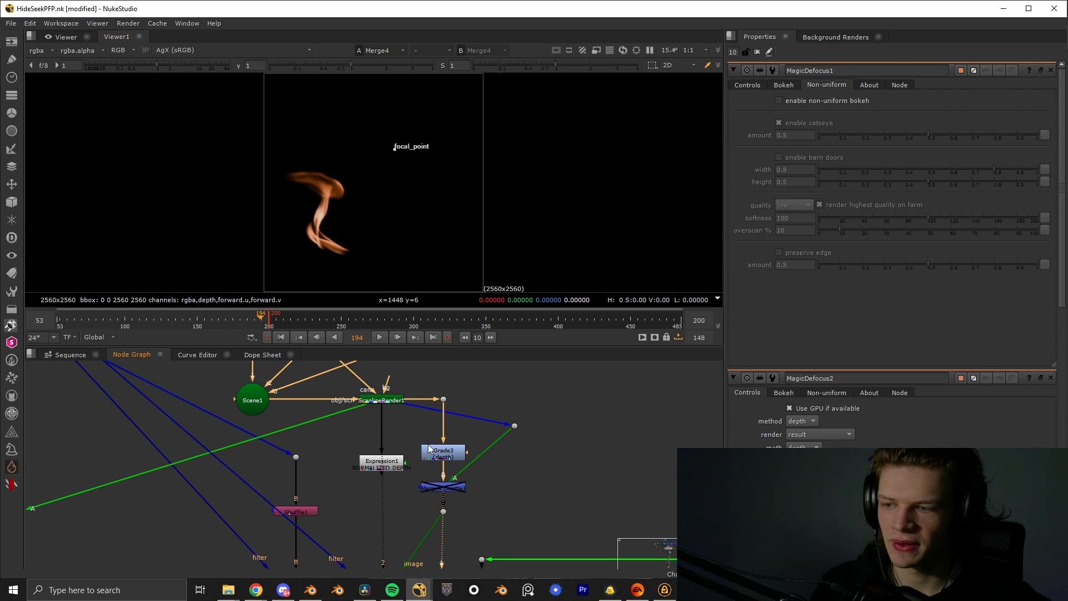
- Display ScanlineRender1's alpha and then its depth layer in the viewer
click(390, 398)
key(1)
key(a)
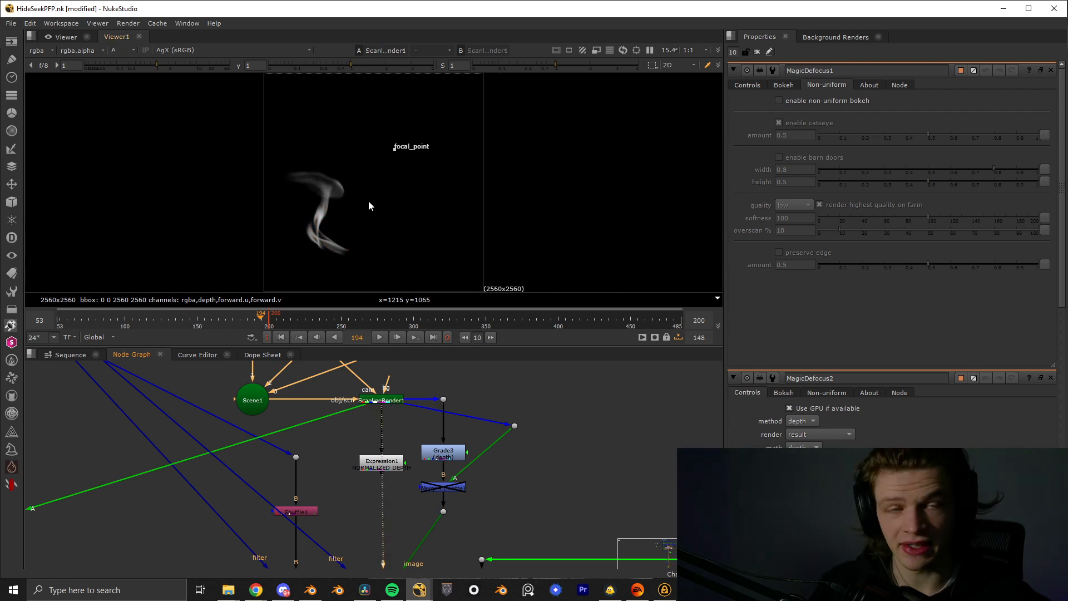
click(47, 51)
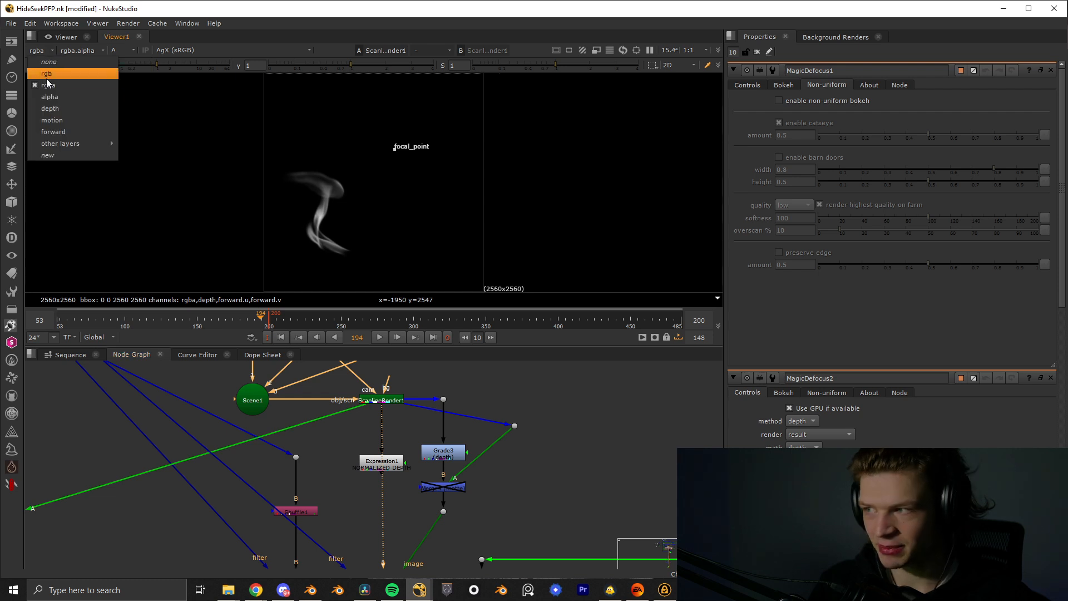
click(58, 108)
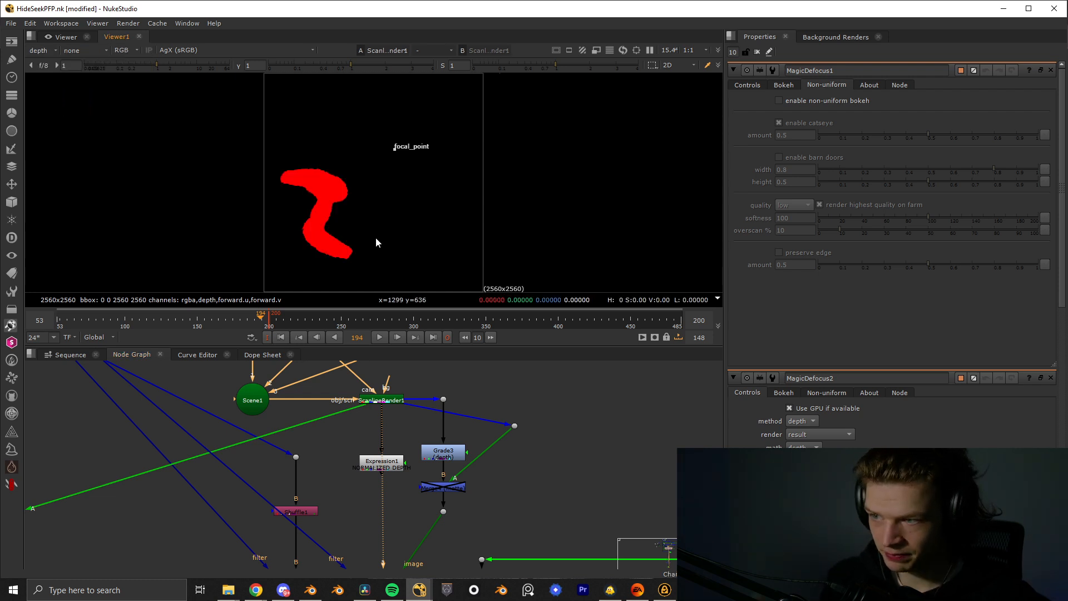
click(395, 398)
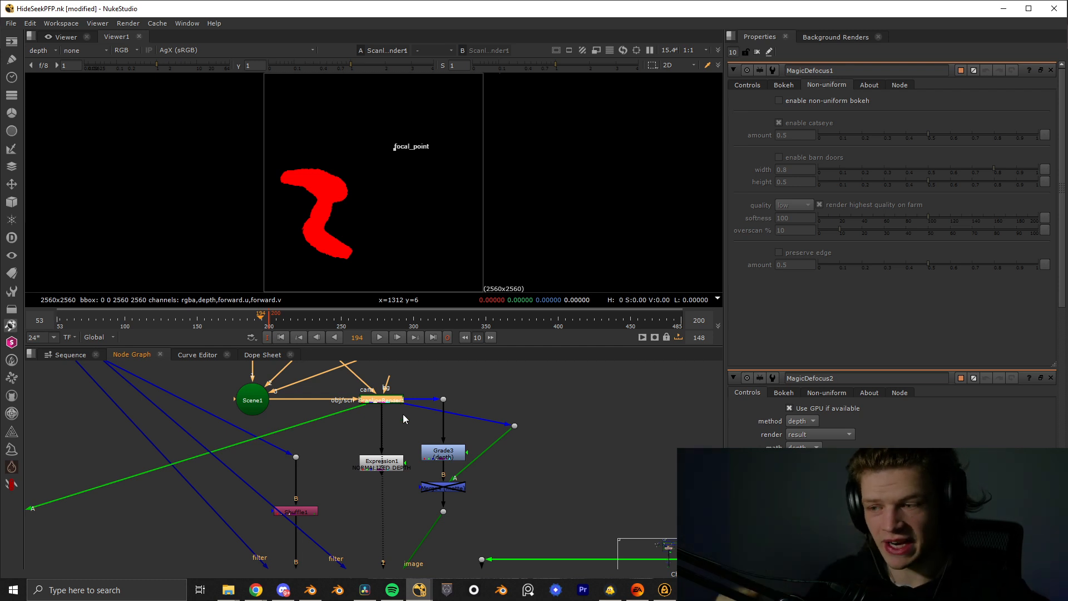
- Examine Grade3's depth layer in the viewer, then return the viewer to the rgb layer
click(443, 452)
key(1)
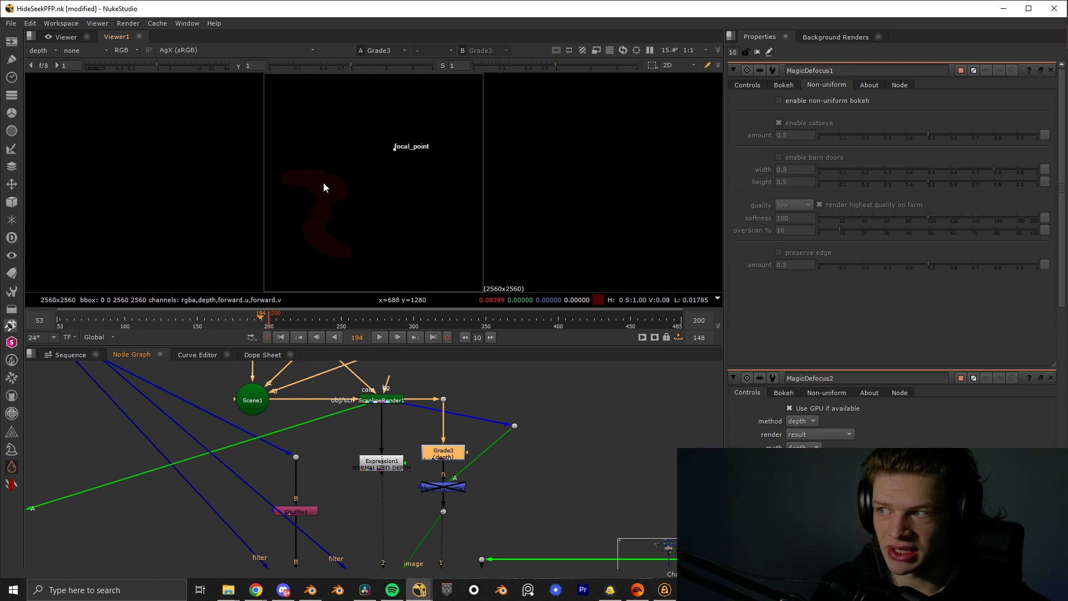
click(39, 50)
click(50, 74)
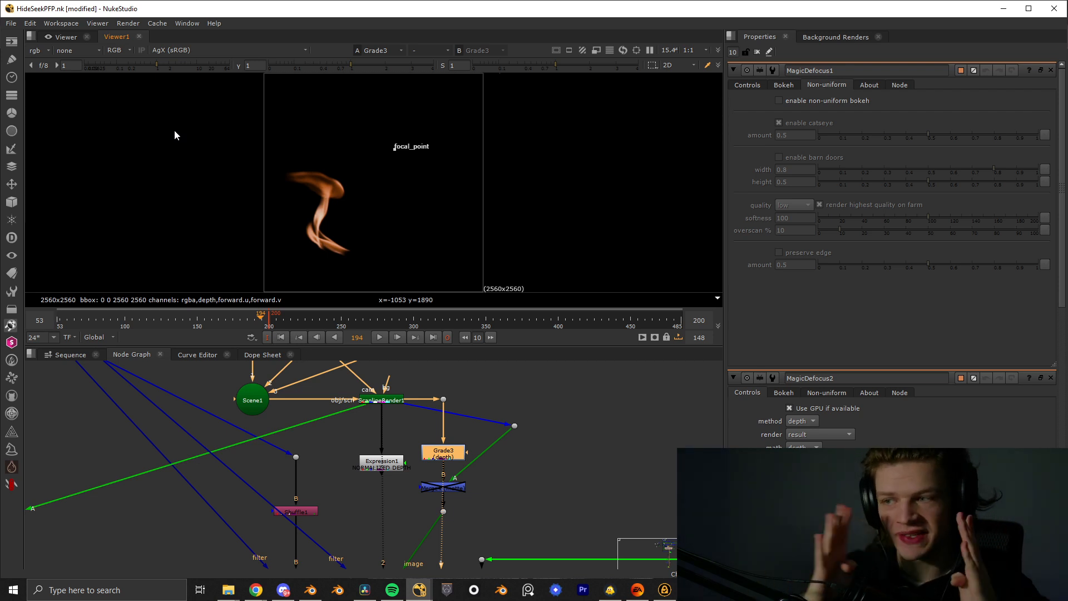
- Display MagicDefocus2's defocused fire in the viewer and review the node's depth and focus settings
middle_drag(390, 462, 419, 407)
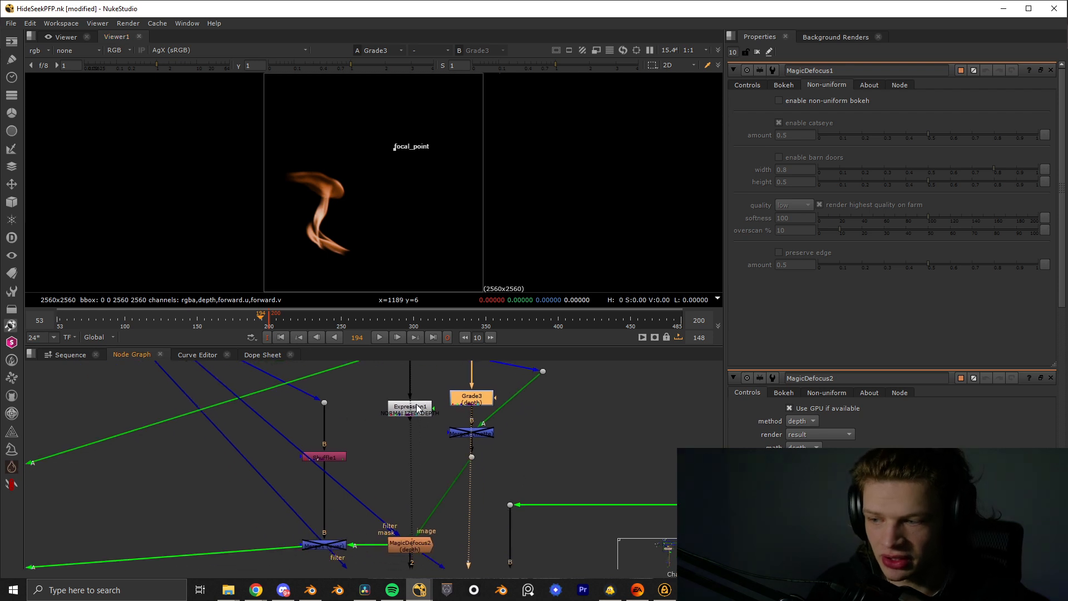
middle_drag(403, 505, 409, 467)
click(428, 500)
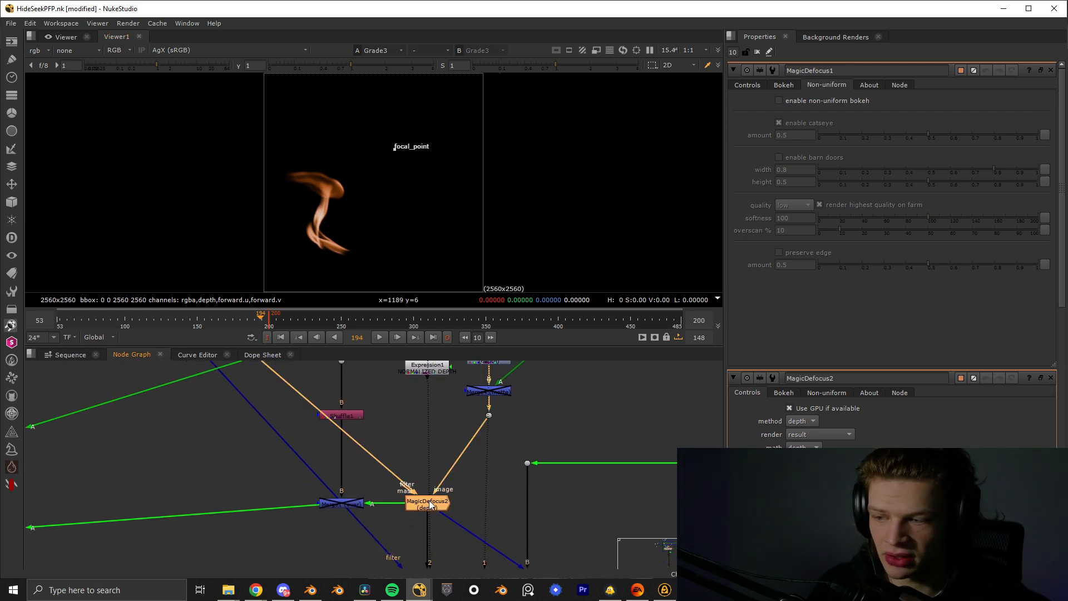
key(1)
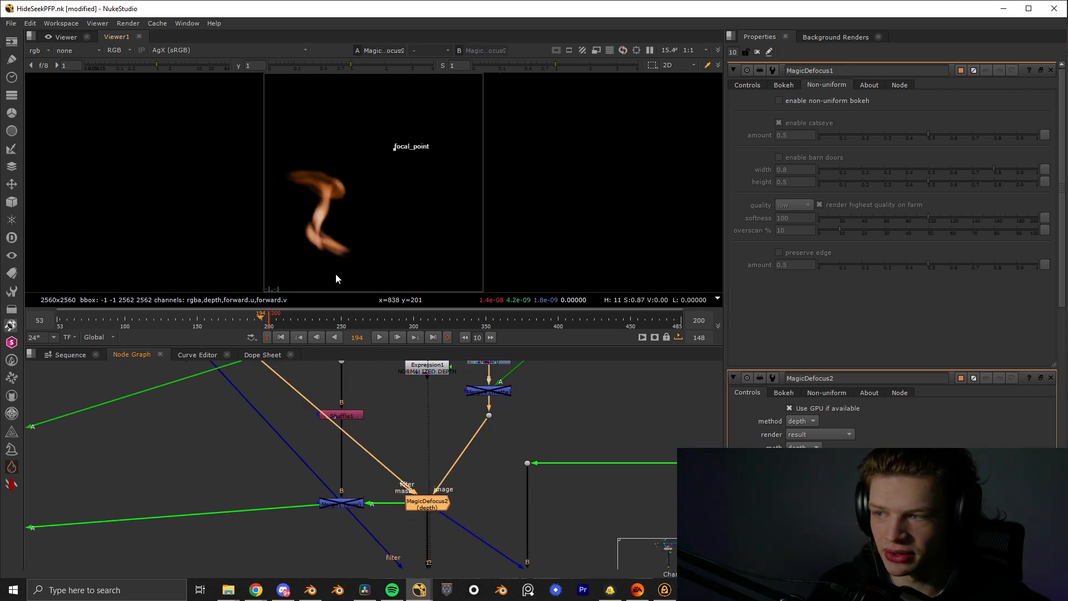
double_click(426, 507)
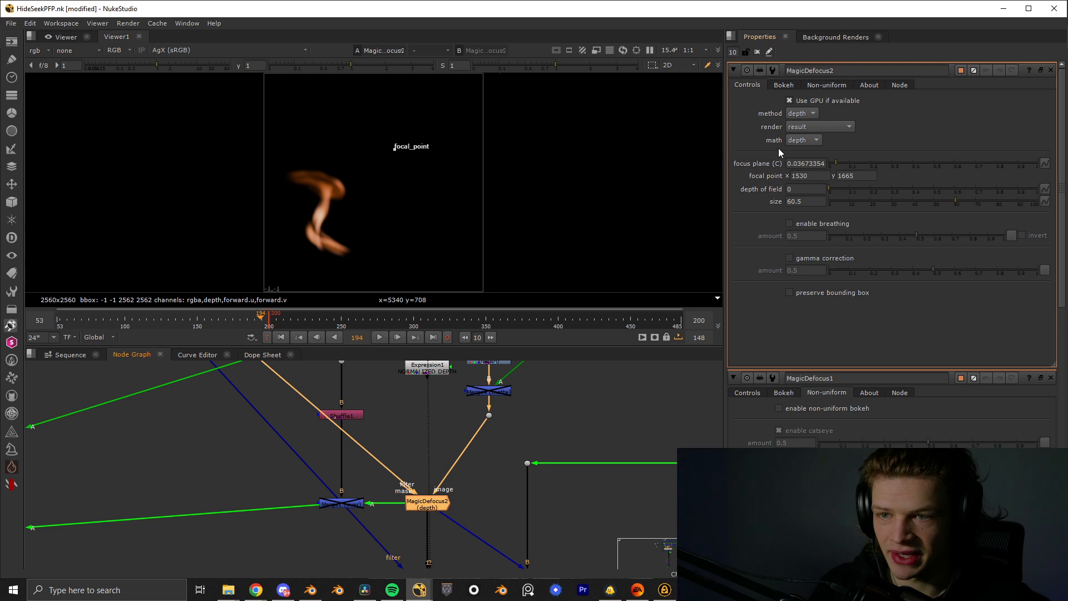
scroll(309, 439, down, 8)
scroll(305, 476, up, 8)
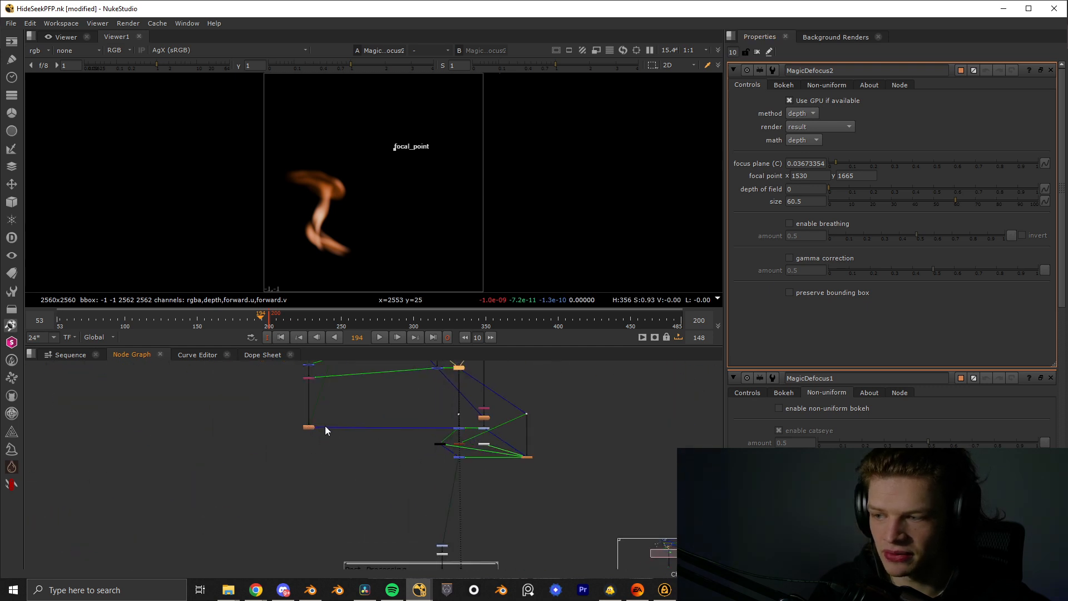
- Open MagicDefocus1's main controls and link its focus plane to the focus plane of MagicDefocus2
double_click(295, 427)
scroll(389, 408, down, 3)
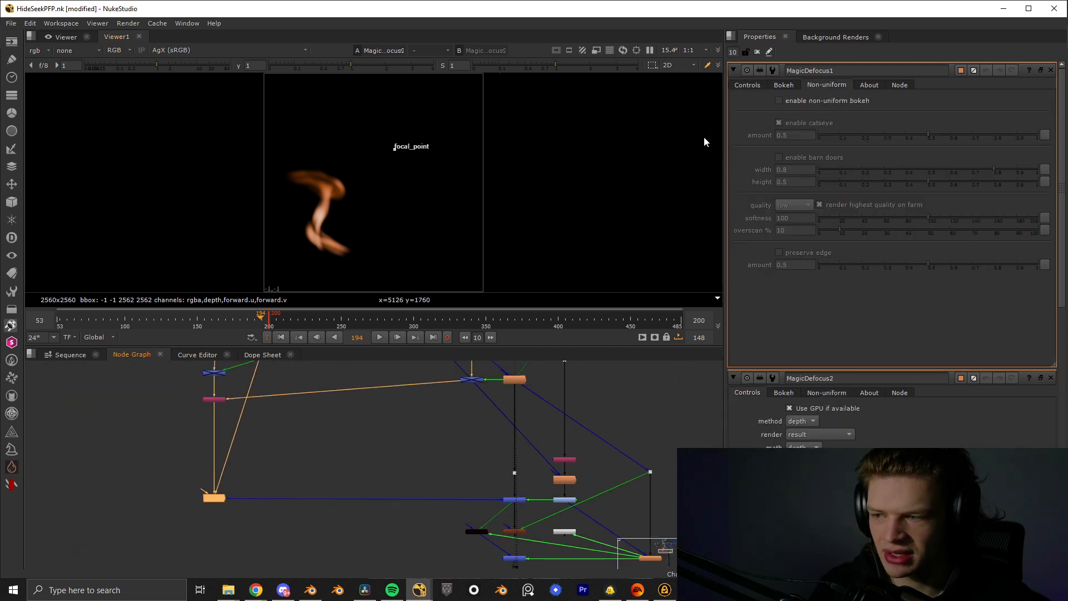
click(747, 85)
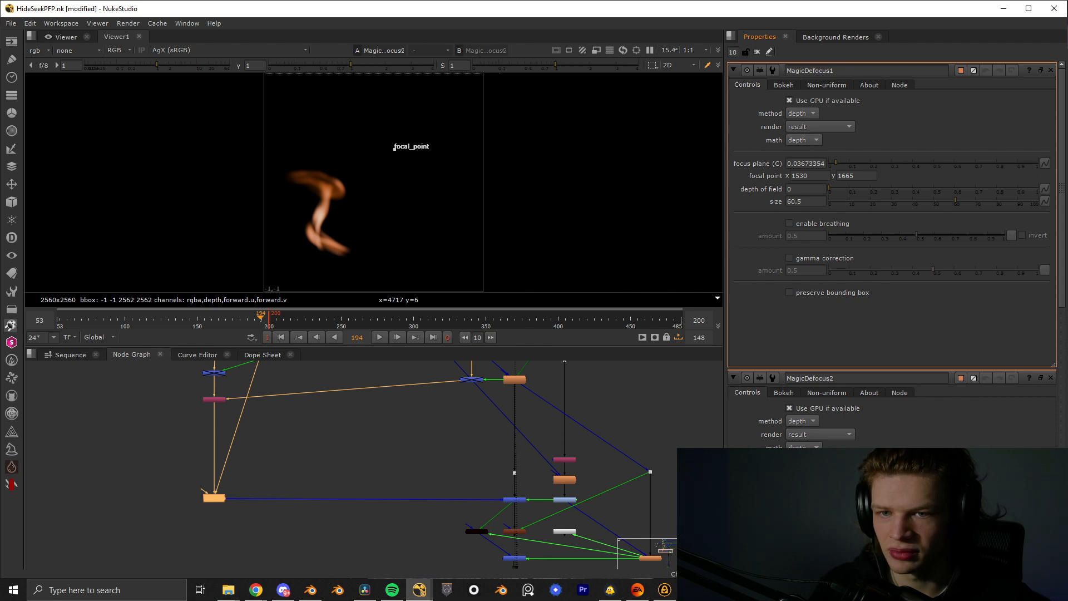
ctrl+drag(1044, 163, 1045, 471)
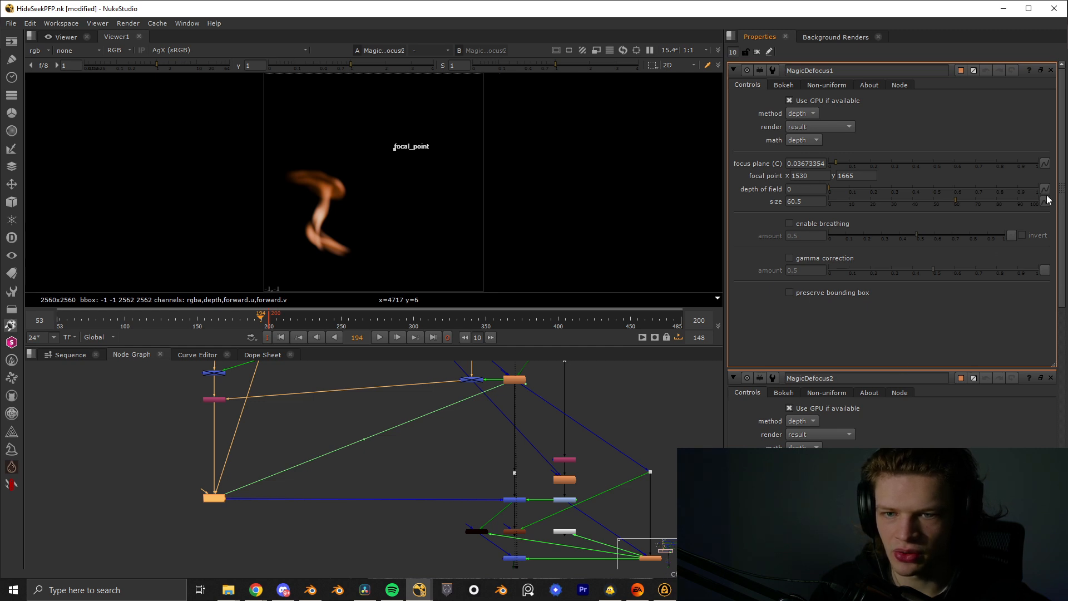
click(401, 466)
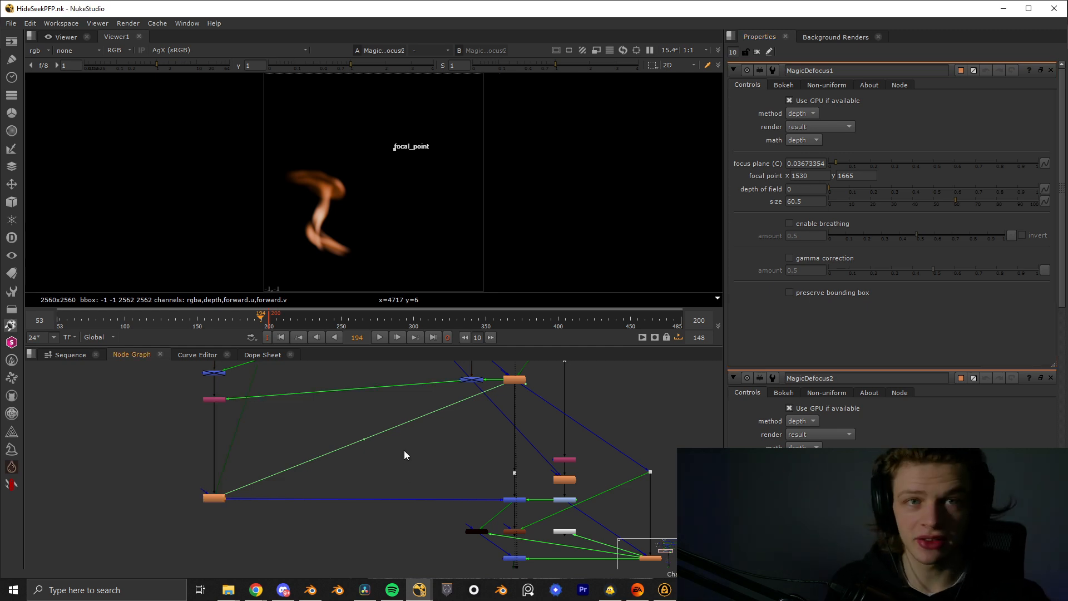
- Display the Merge5 composite and examine the defocused fire over the masked character's hand
middle_drag(488, 525, 382, 444)
scroll(382, 444, up, 1)
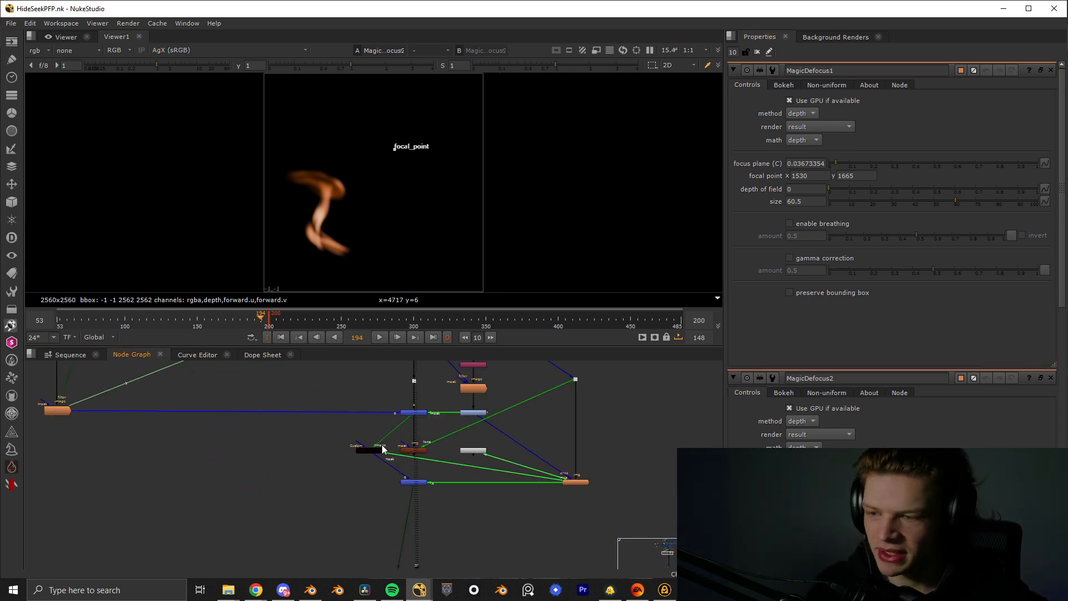
click(421, 412)
key(1)
scroll(421, 413, up, 3)
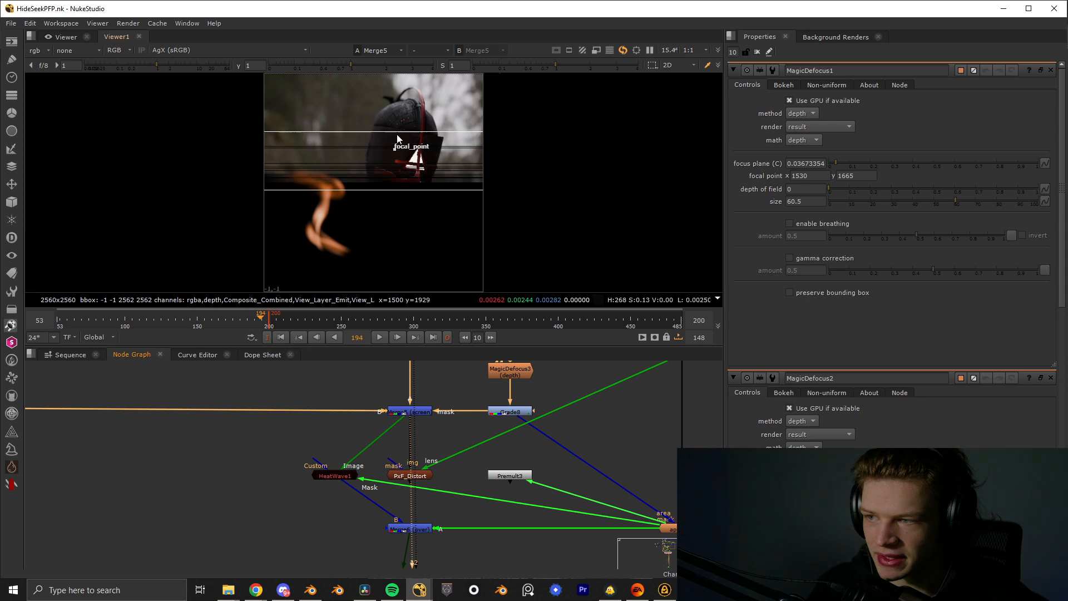
scroll(340, 241, up, 2)
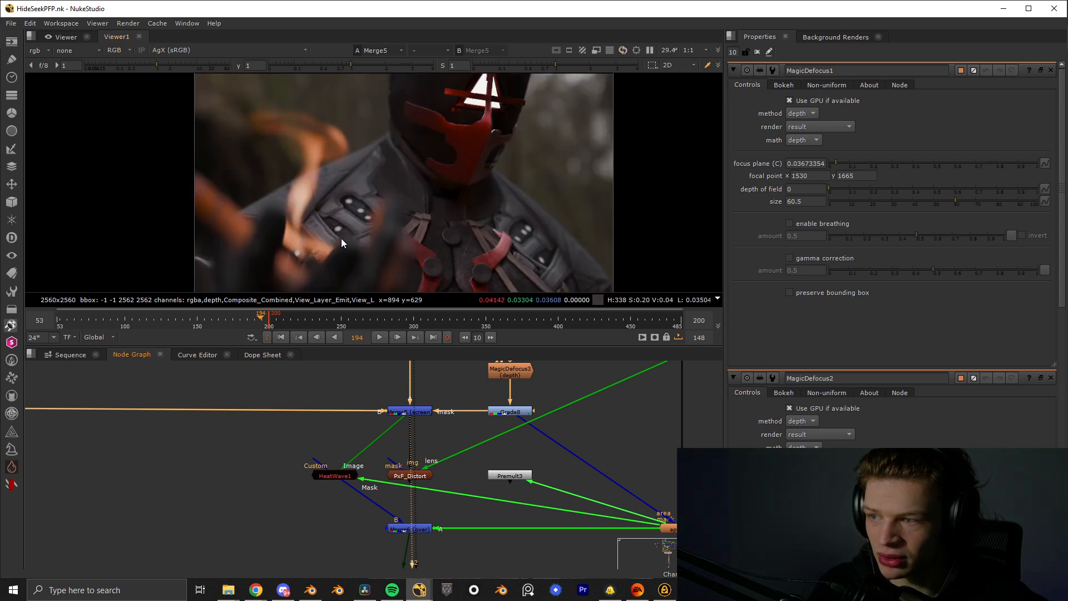
- View Shuffle7, MagicDefocus3 and Grade8 in turn to examine how the depth mask for Merge5 is built
middle_drag(463, 409, 431, 459)
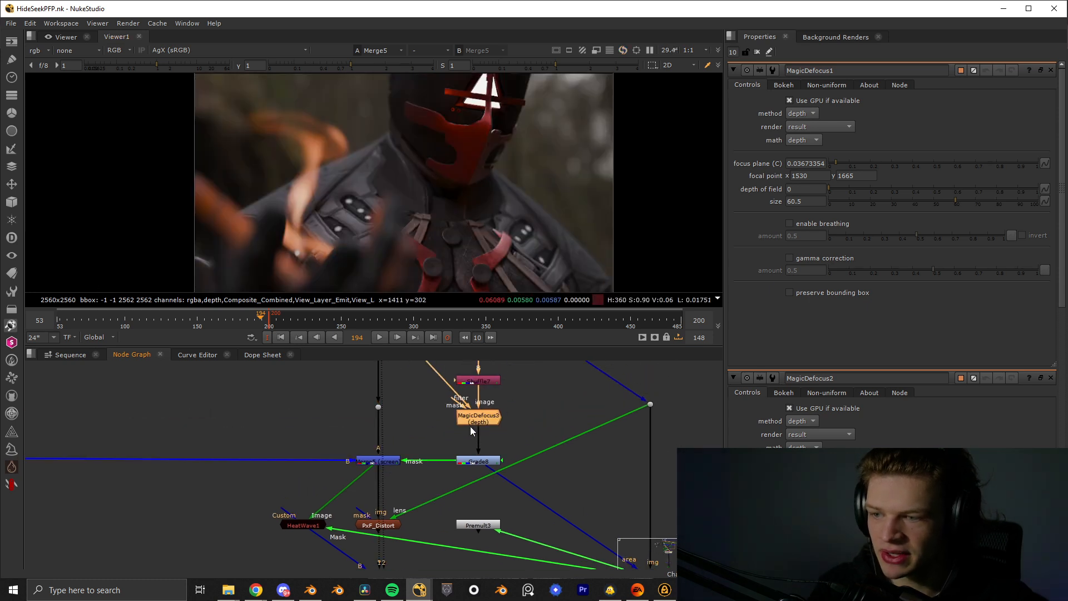
click(497, 377)
key(1)
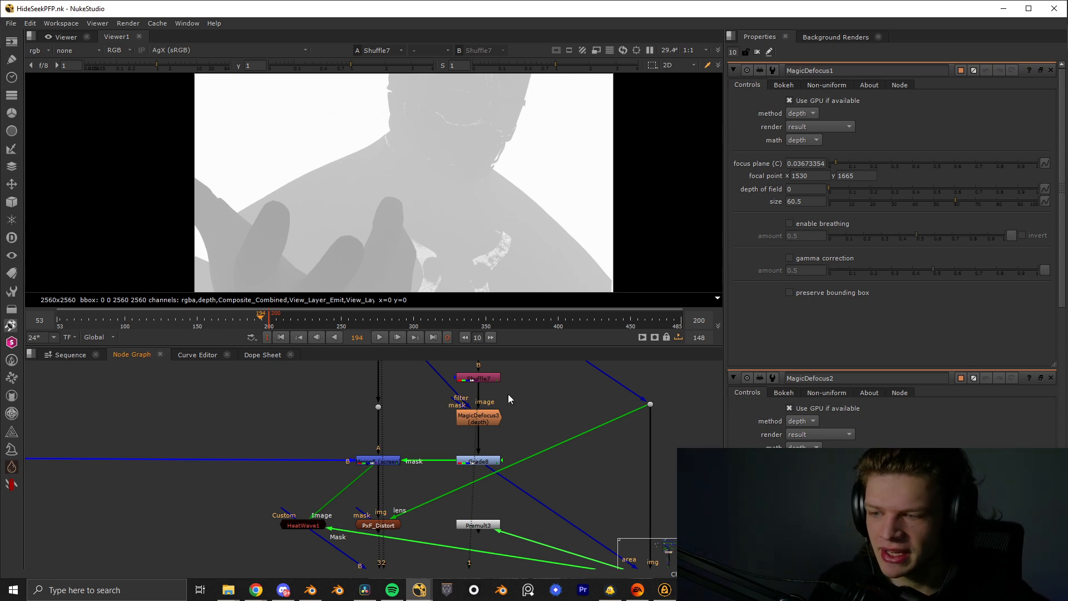
click(481, 416)
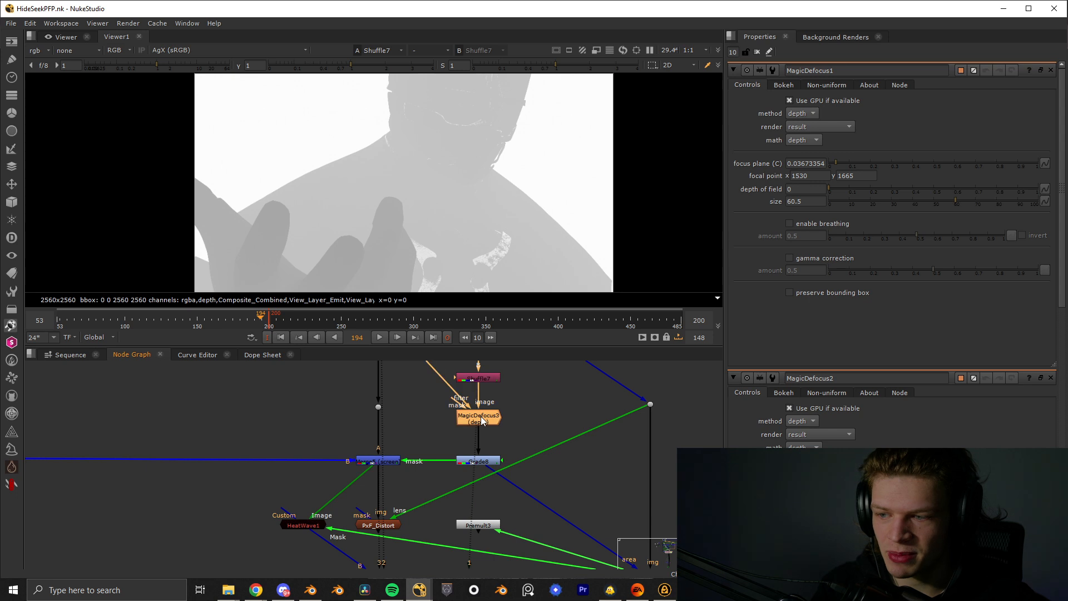
key(1)
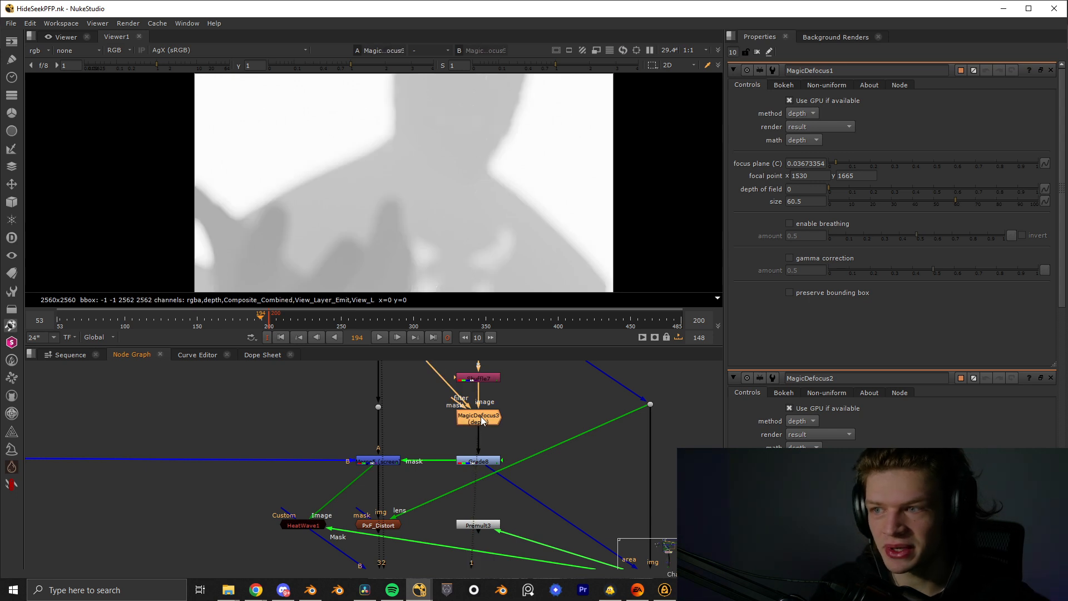
click(490, 460)
key(1)
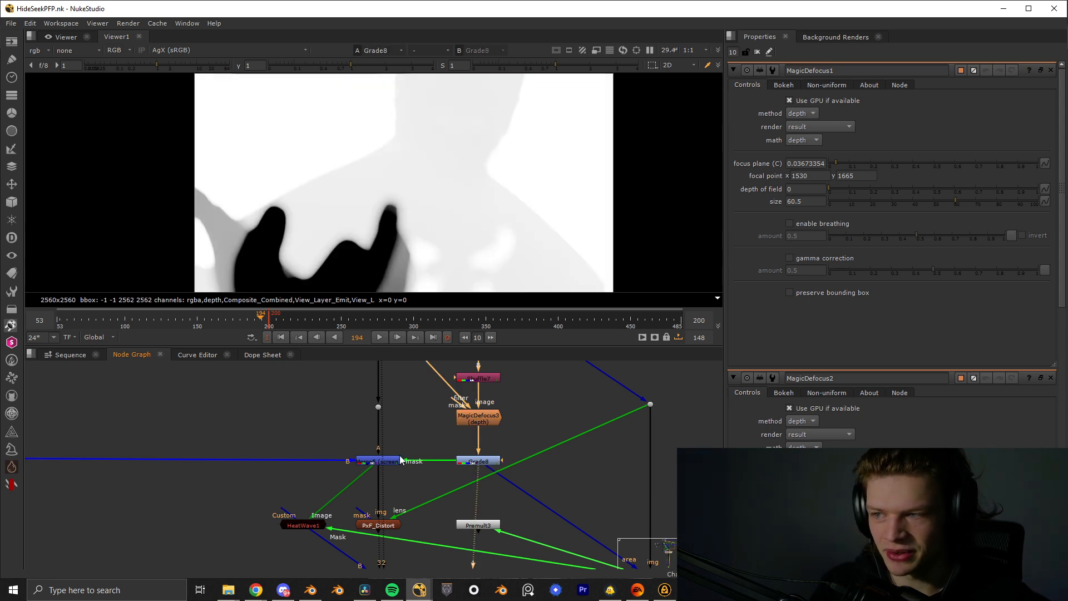
- Display Merge5 again and inspect closely how the fire is masked around the character's fingers
click(395, 461)
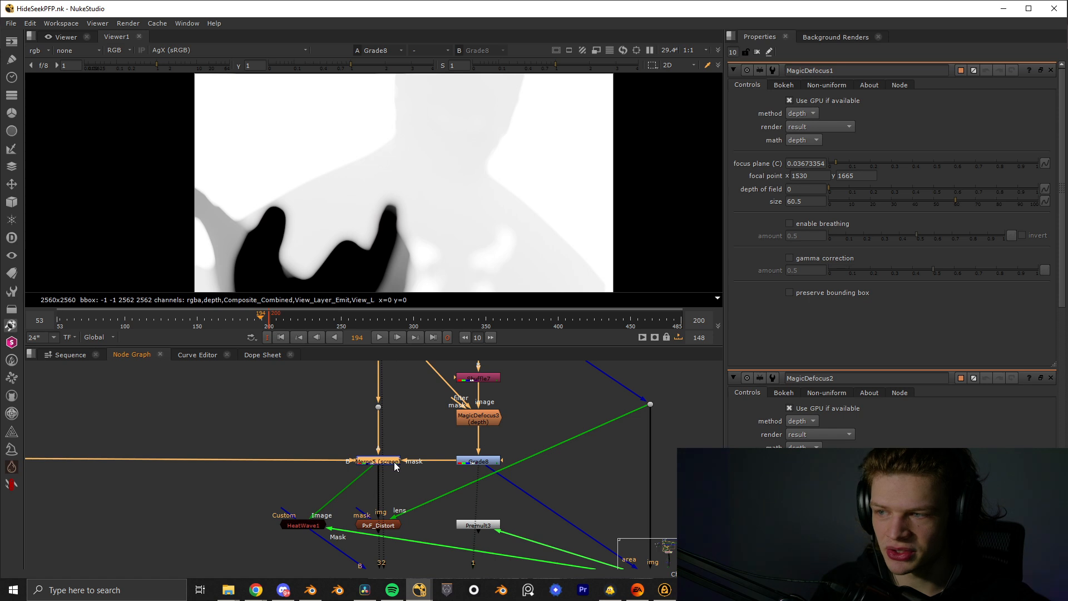
key(1)
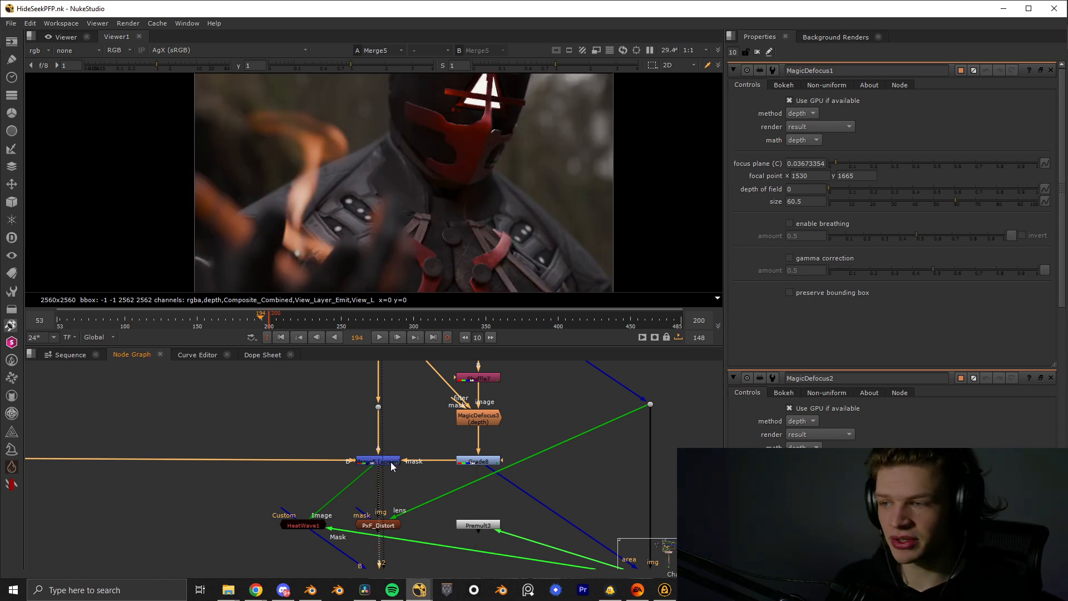
drag(406, 461, 461, 463)
scroll(311, 258, up, 5)
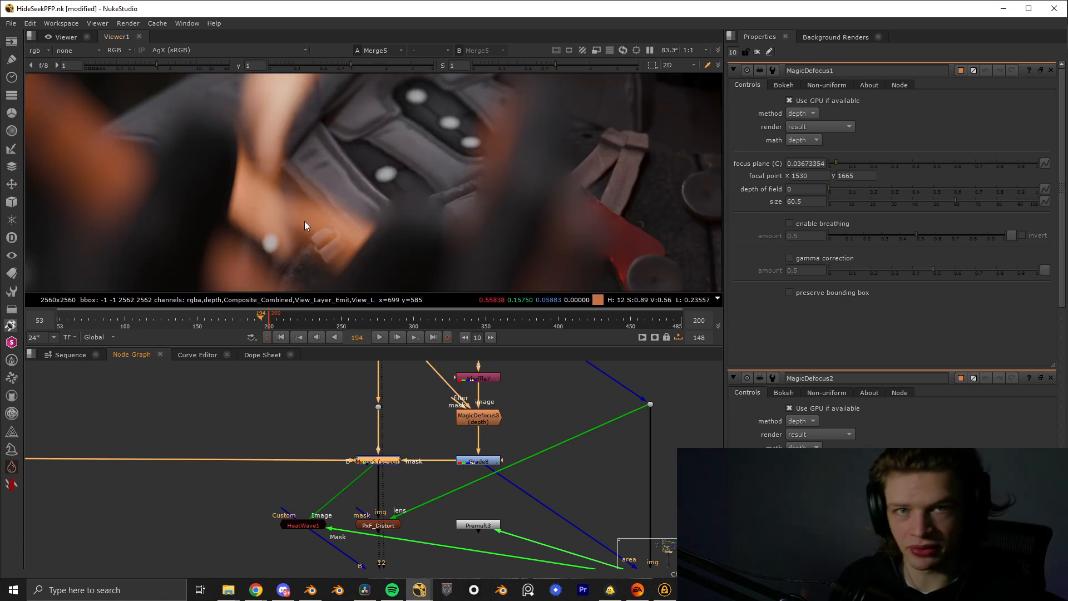
- View HeatWave1 and its apGlow3 mask source in turn to examine the heat distortion around the fire
click(378, 525)
middle_drag(343, 546, 367, 494)
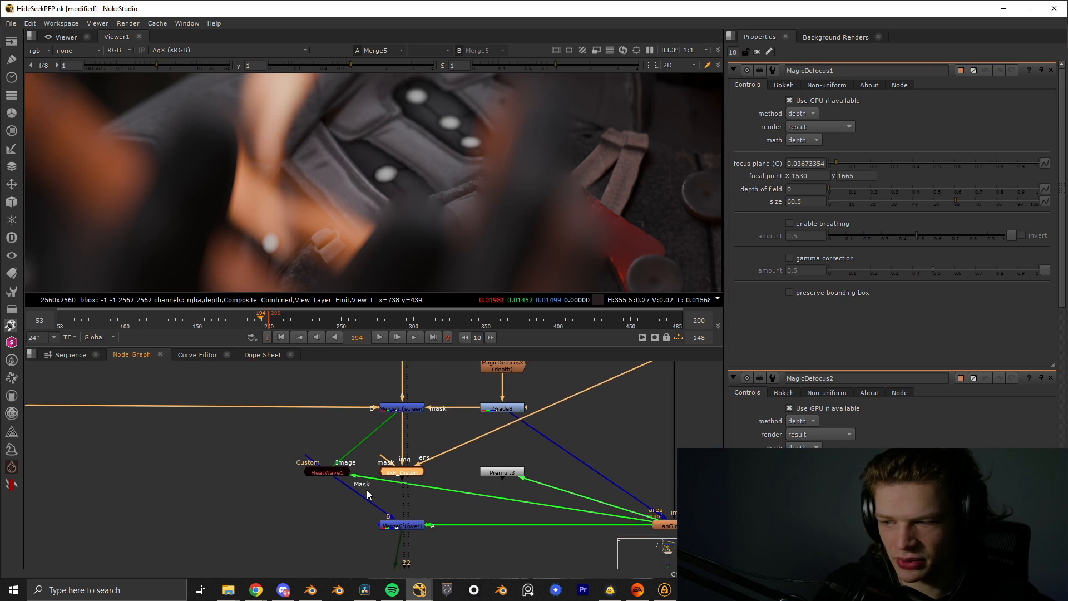
click(342, 476)
key(1)
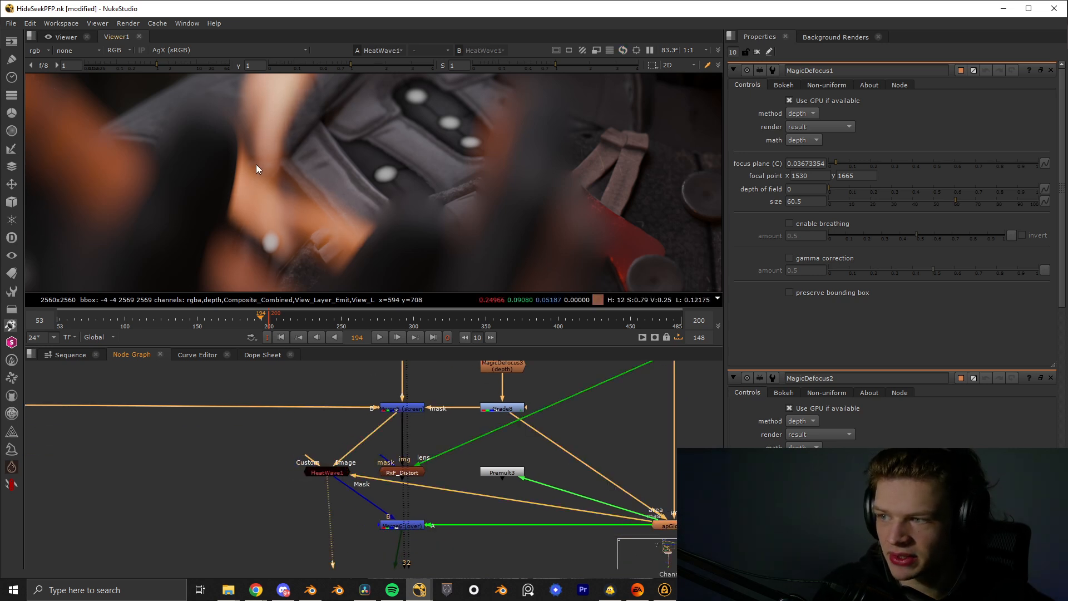
click(665, 525)
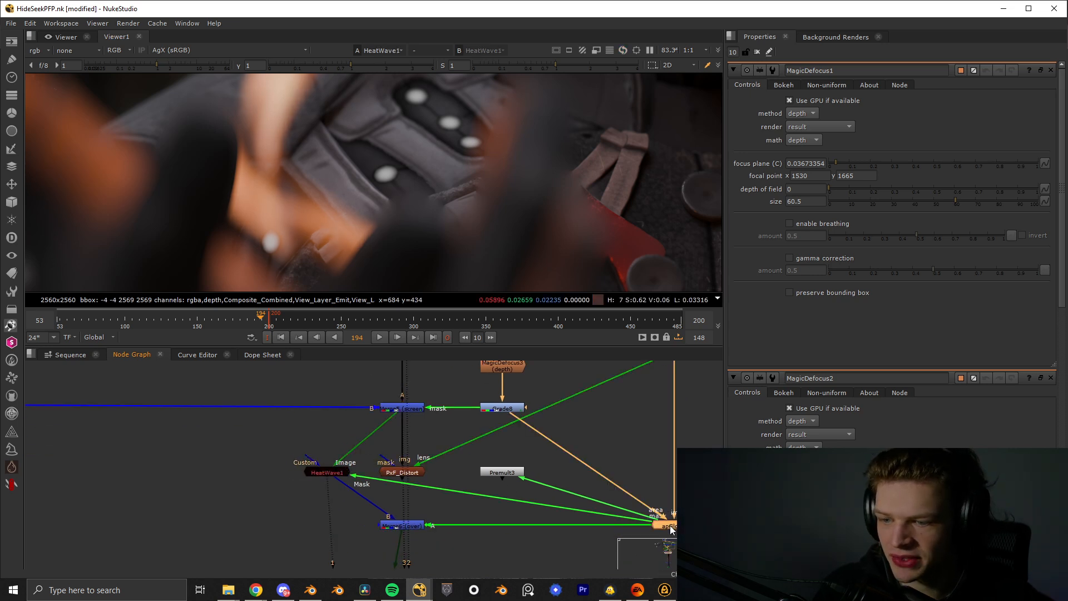
key(1)
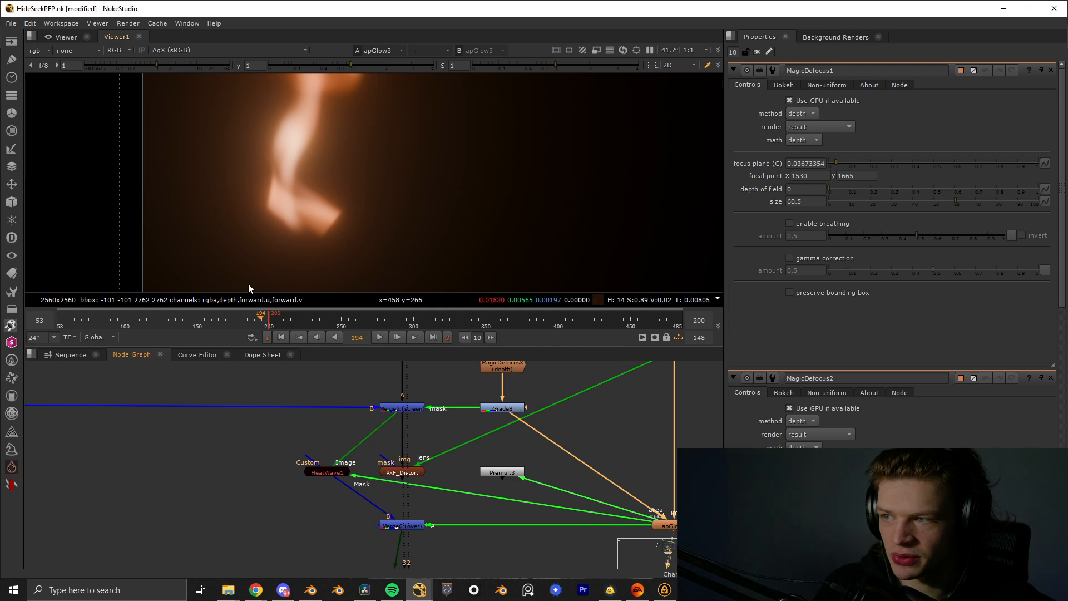
click(337, 473)
key(1)
scroll(286, 173, up, 2)
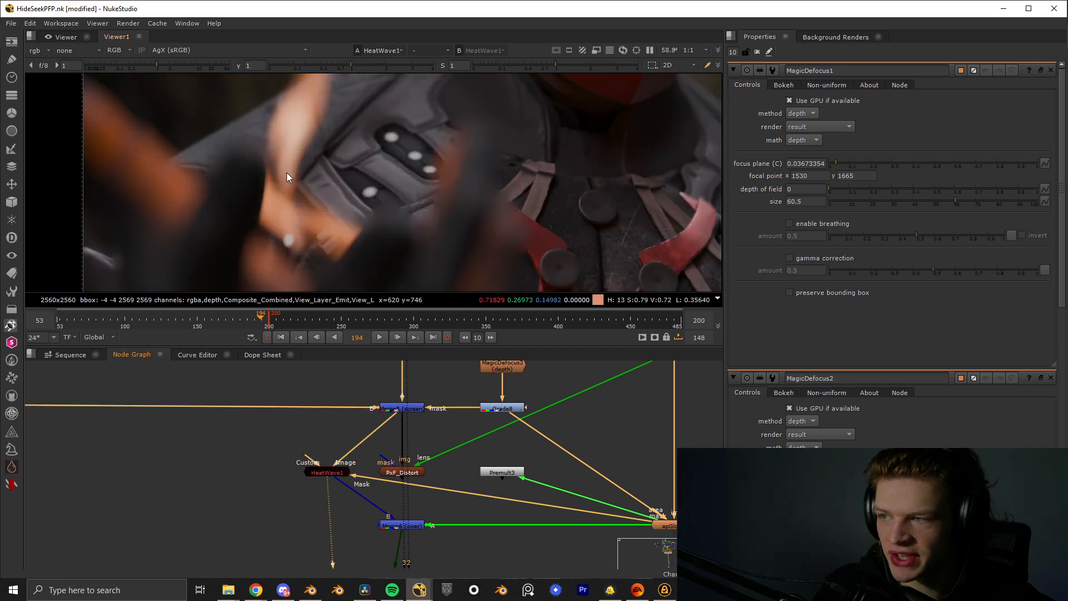
middle_drag(286, 172, 294, 195)
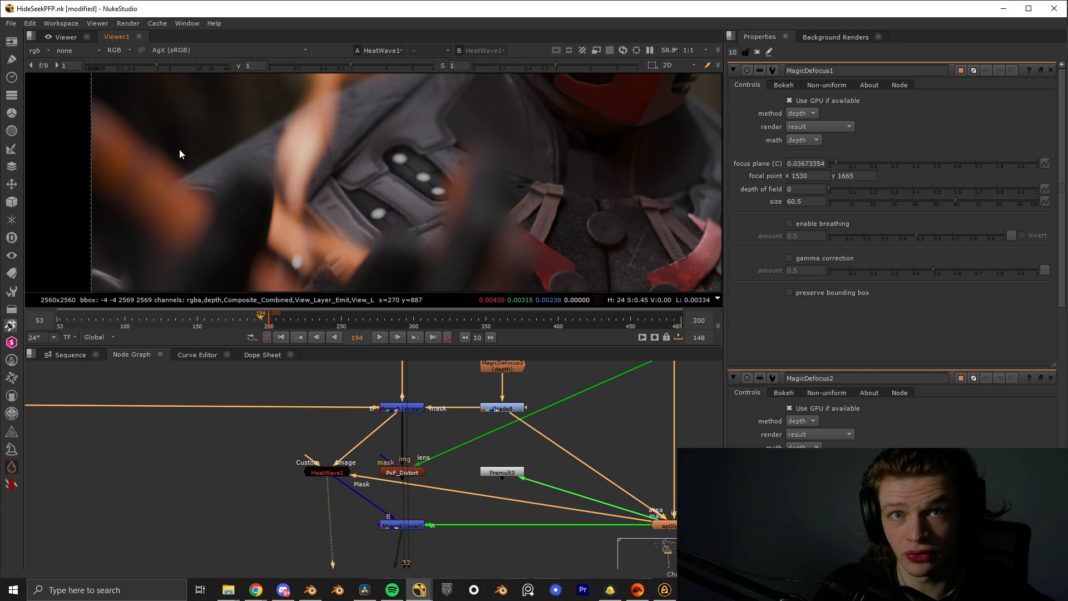
- Display the merge below HeatWave1 and the final AlexaGrain1 node at the end of the graph
click(417, 526)
key(1)
middle_drag(420, 528, 409, 436)
scroll(409, 437, down, 4)
middle_drag(418, 487, 410, 417)
scroll(411, 417, down, 1)
key(space)
middle_drag(422, 492, 440, 141)
middle_drag(435, 442, 450, 270)
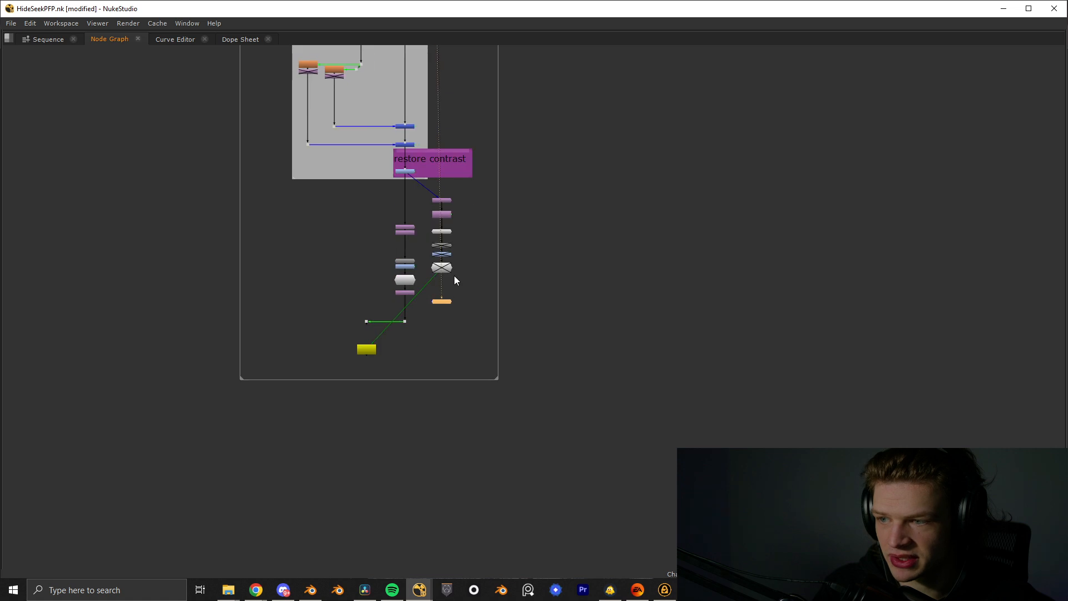
click(448, 267)
key(1)
- Close the open node properties and view the whole final composite in an enlarged viewer
key(space)
key(f)
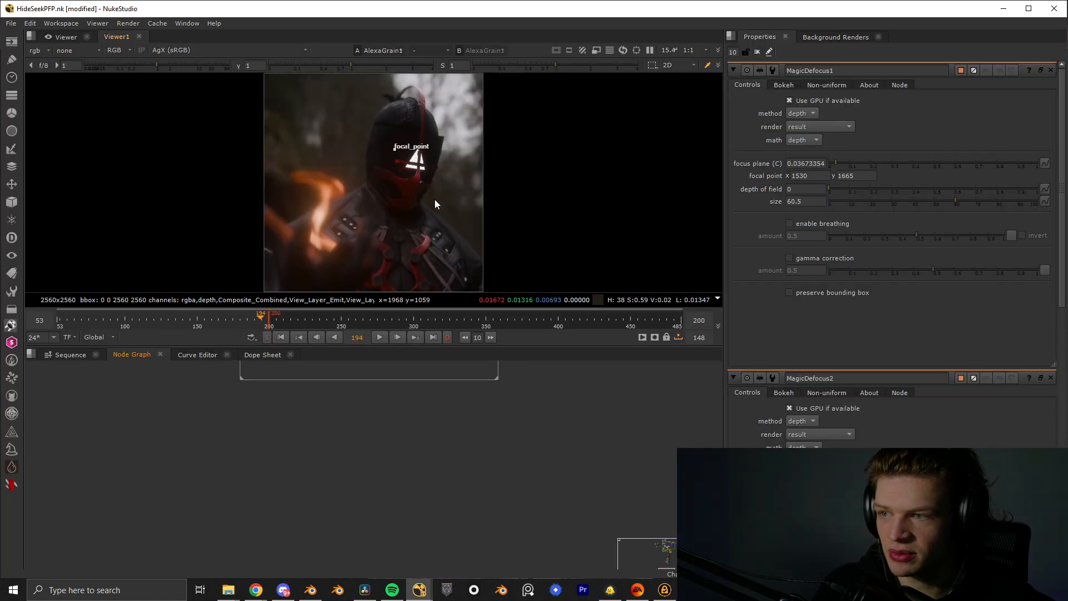
click(756, 51)
key(space)
key(f)
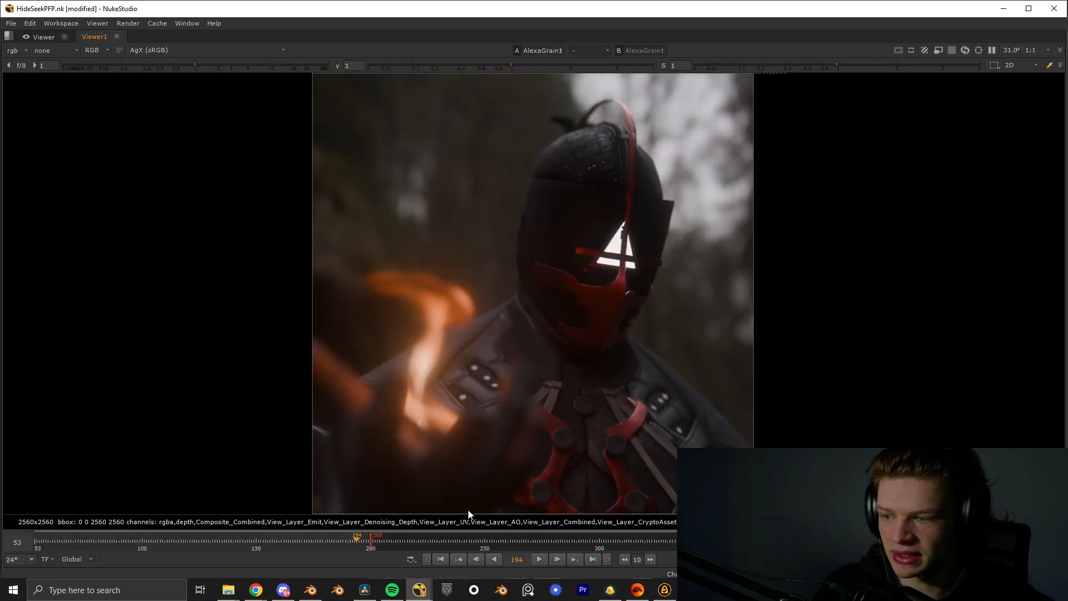
- Switch to DaVinci Resolve and open Timeline 35 for color grading at 01:00:04:02
click(365, 590)
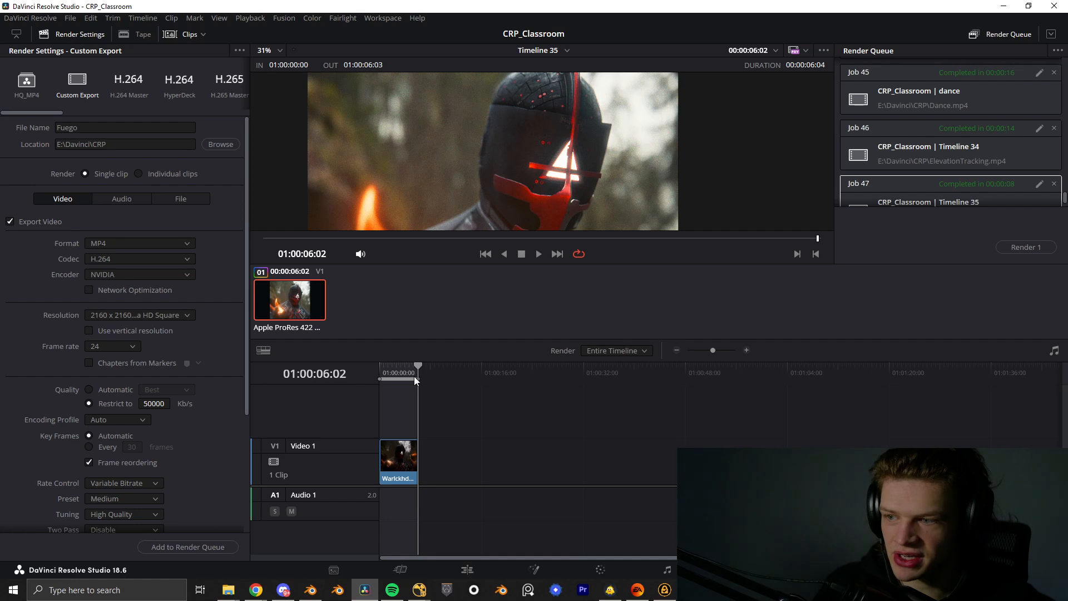
click(406, 367)
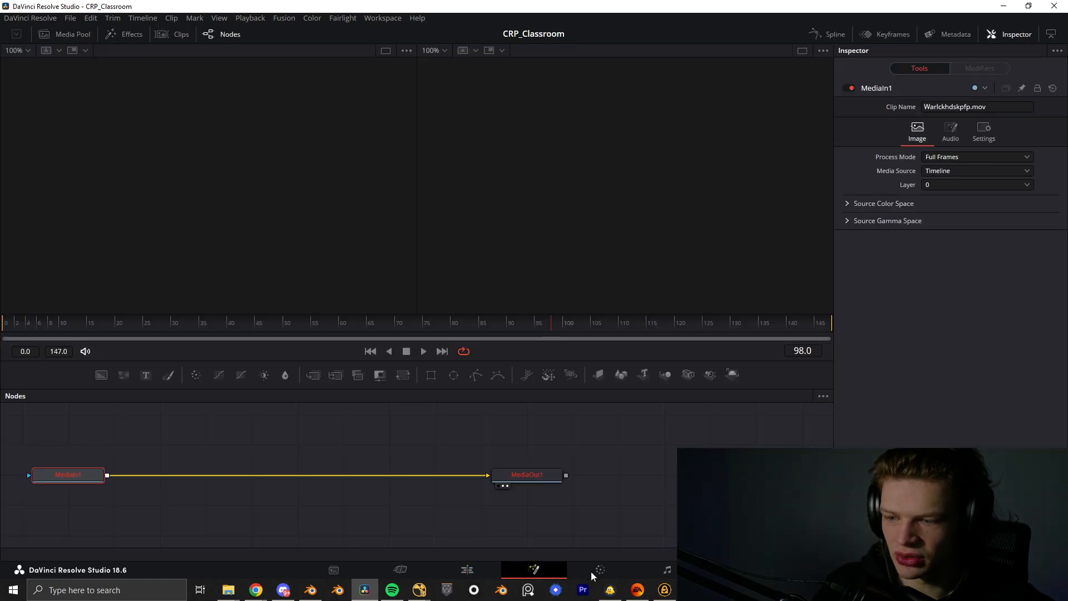
click(600, 569)
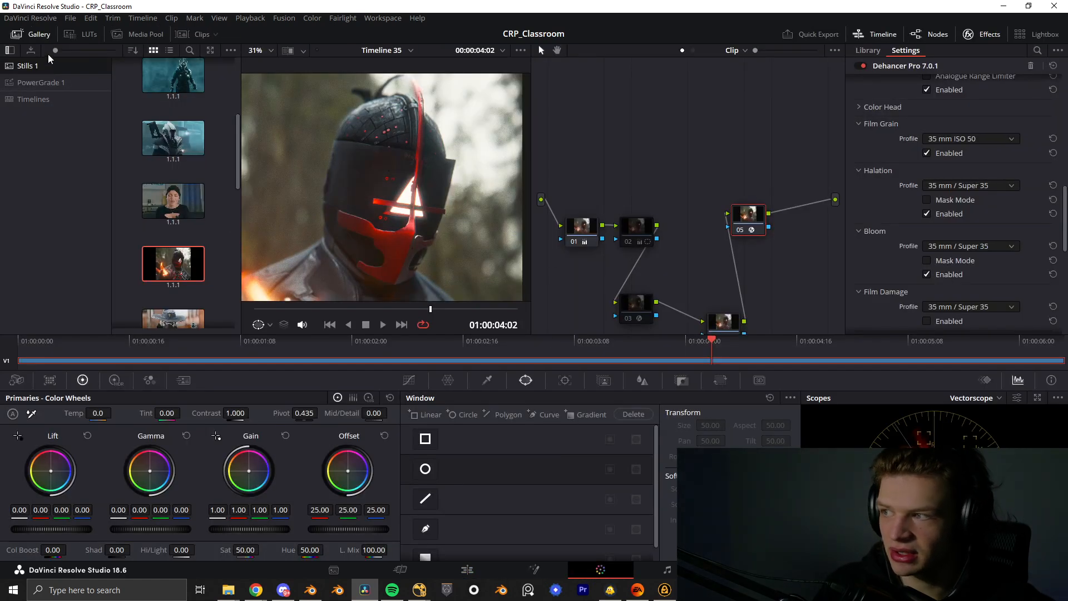
- Hide the stills gallery and select node 01 in the node graph
click(37, 37)
middle_drag(660, 250, 683, 215)
click(605, 185)
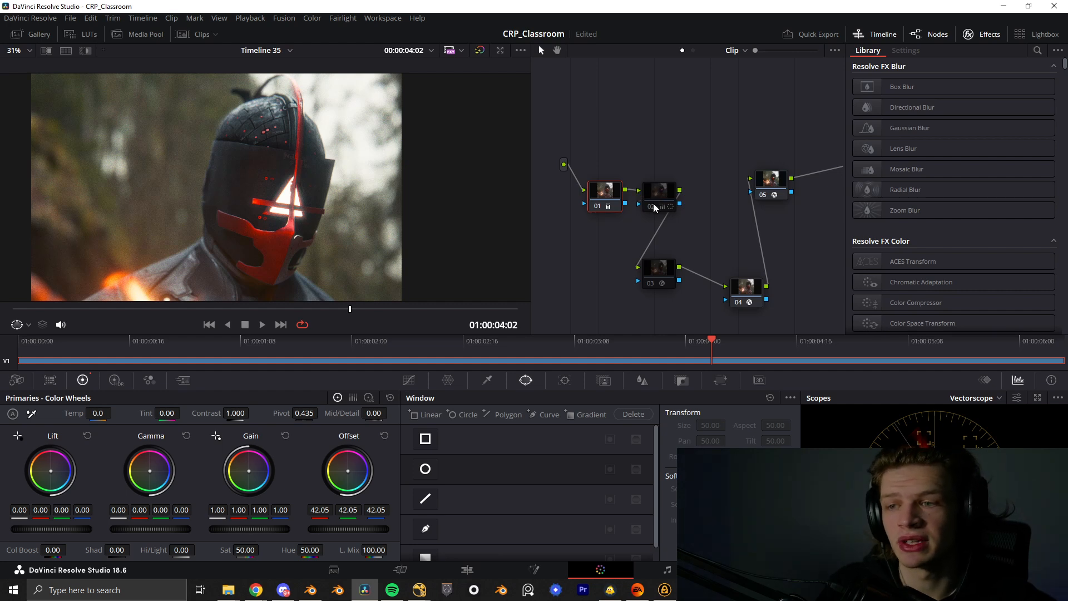
- Compare the image with and without node 04's Texture Pop effect
drag(749, 290, 728, 286)
key(ctrl+d)
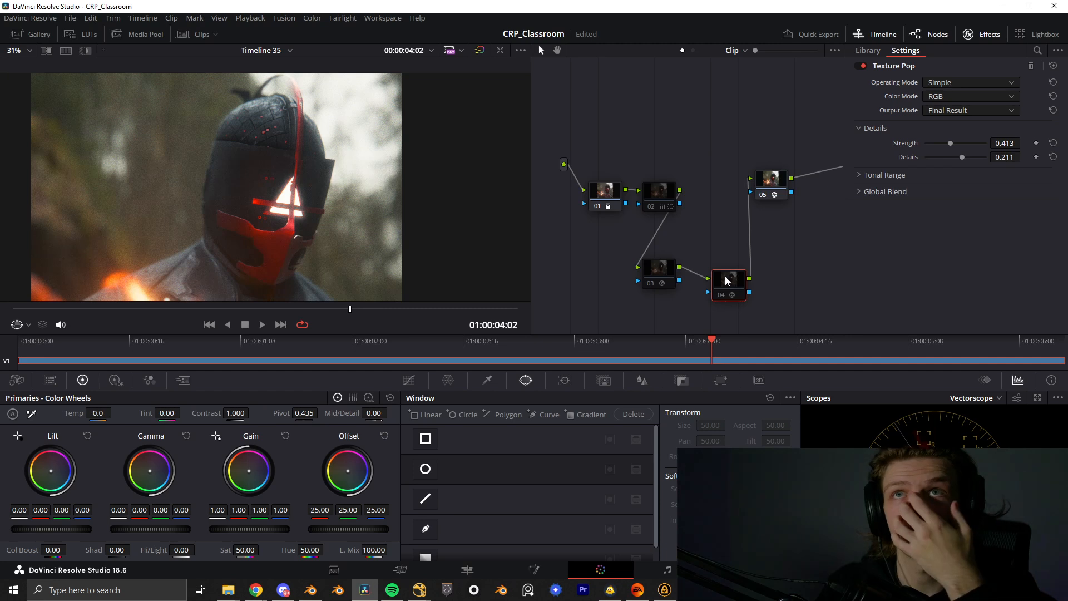
key(ctrl+d)
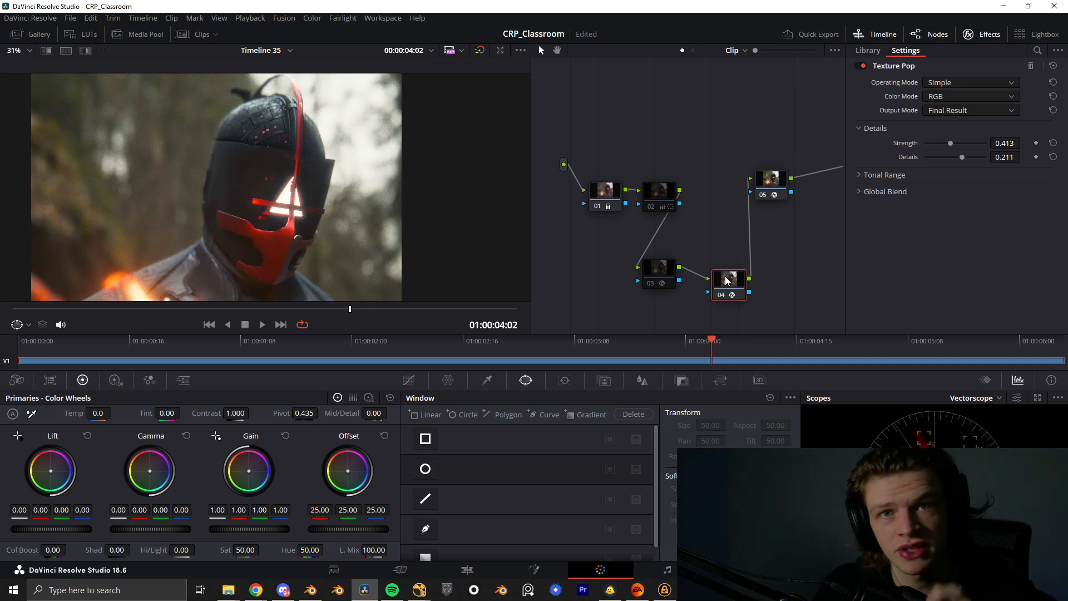
- Select the Dehancer Pro node 05 and compare the image with and without its film look
click(776, 180)
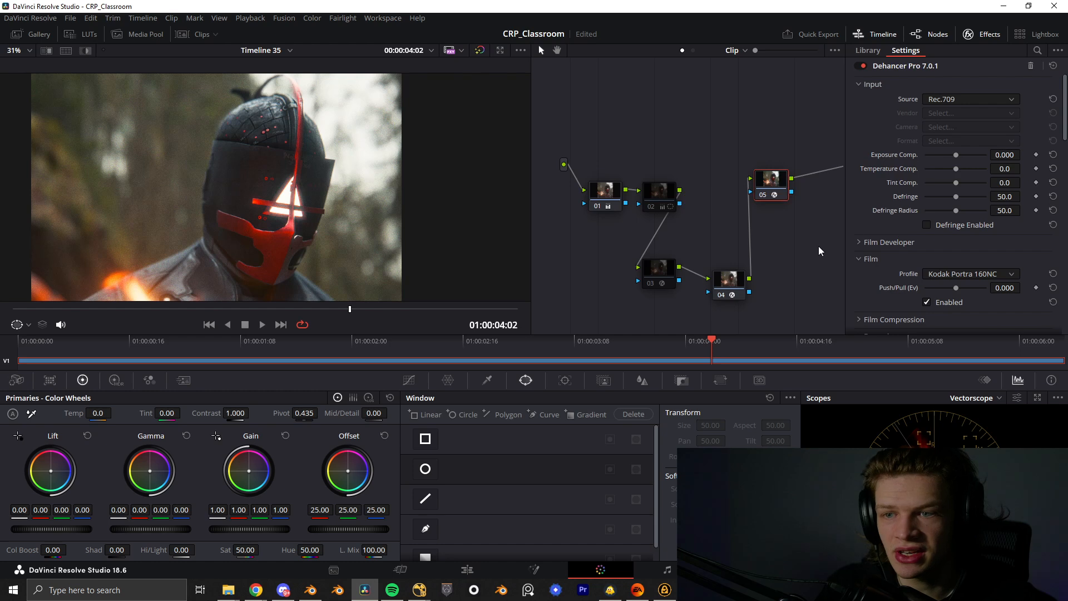
middle_drag(767, 231, 722, 235)
key(ctrl+d)
key(ctrl+d)
key(ctrl+d)
key(ctrl+d)
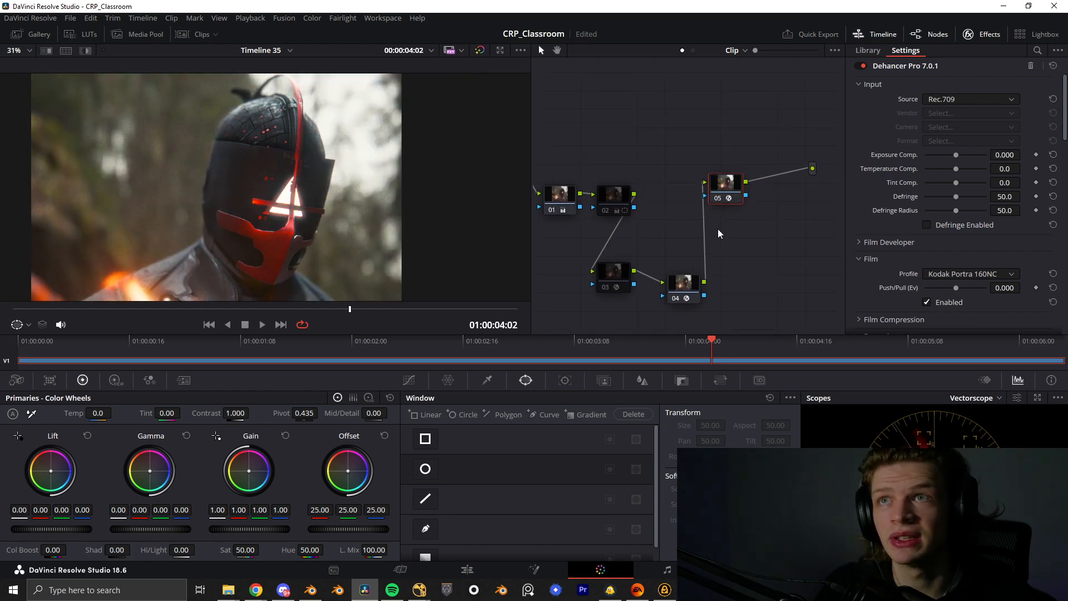
key(ctrl+d)
key(ctrl+d)
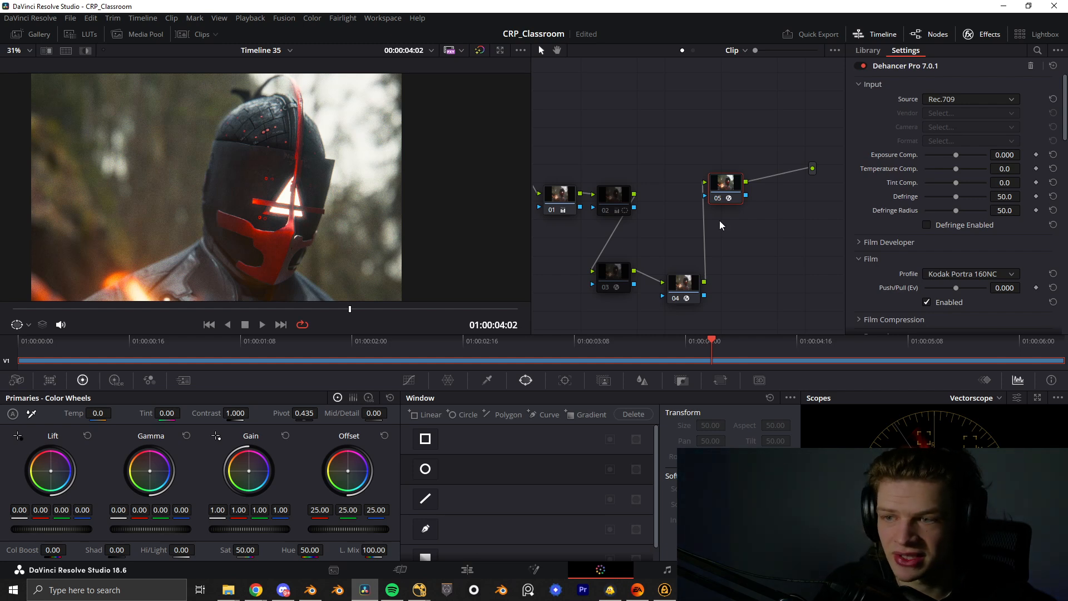
- Make room in the node graph and insert a new serial node between nodes 01 and 02
drag(609, 194, 656, 199)
key(shift+s)
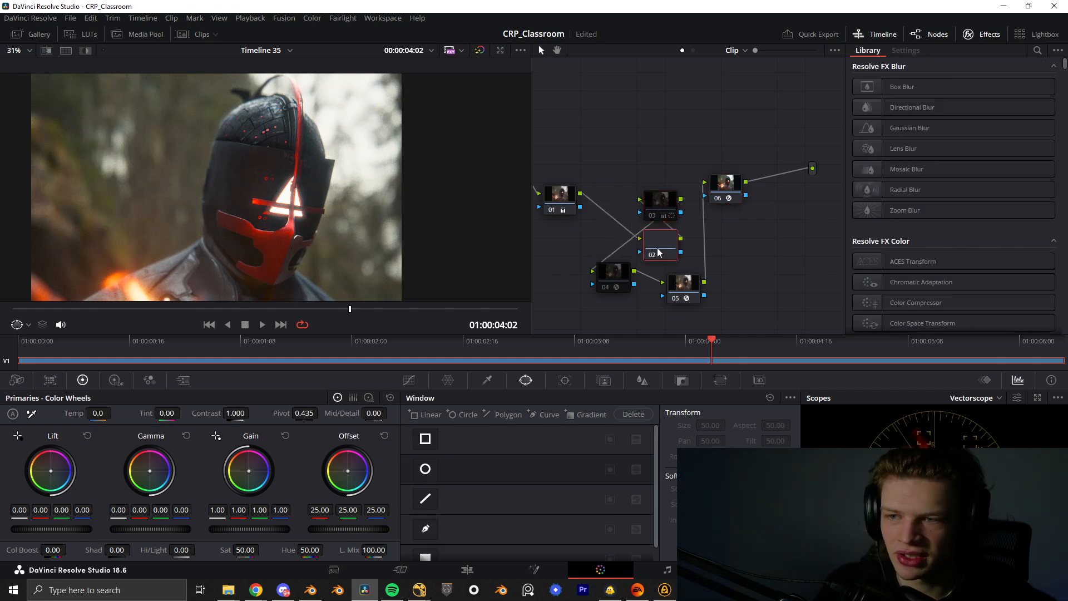
drag(657, 248, 615, 175)
- Add the clip's matte to the new node 02 and place the node beside node 01
right_click(600, 172)
right_click(620, 163)
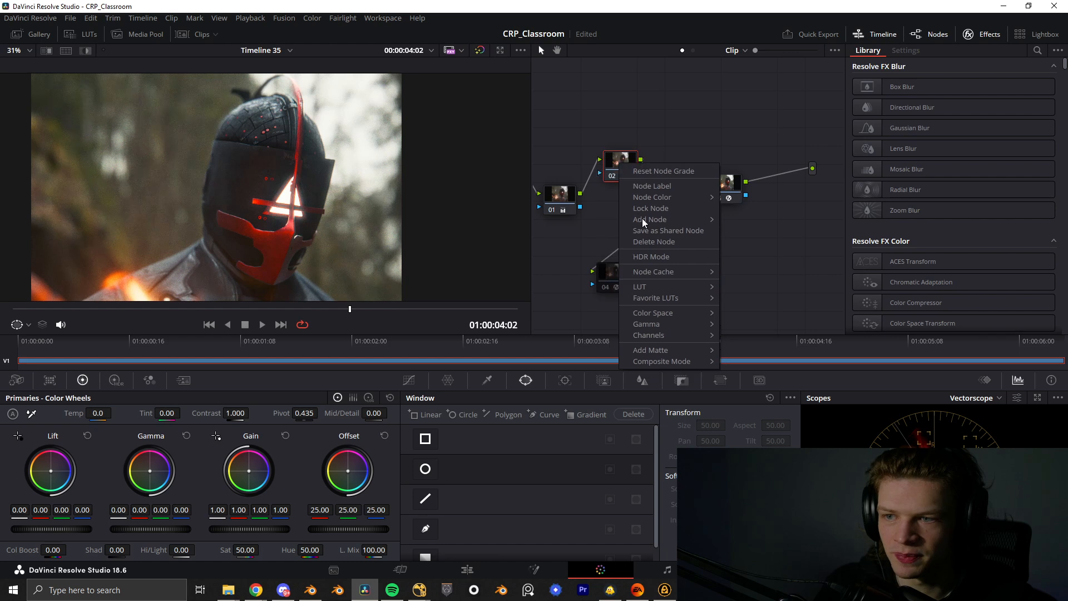
mouse_move(692, 349)
click(766, 350)
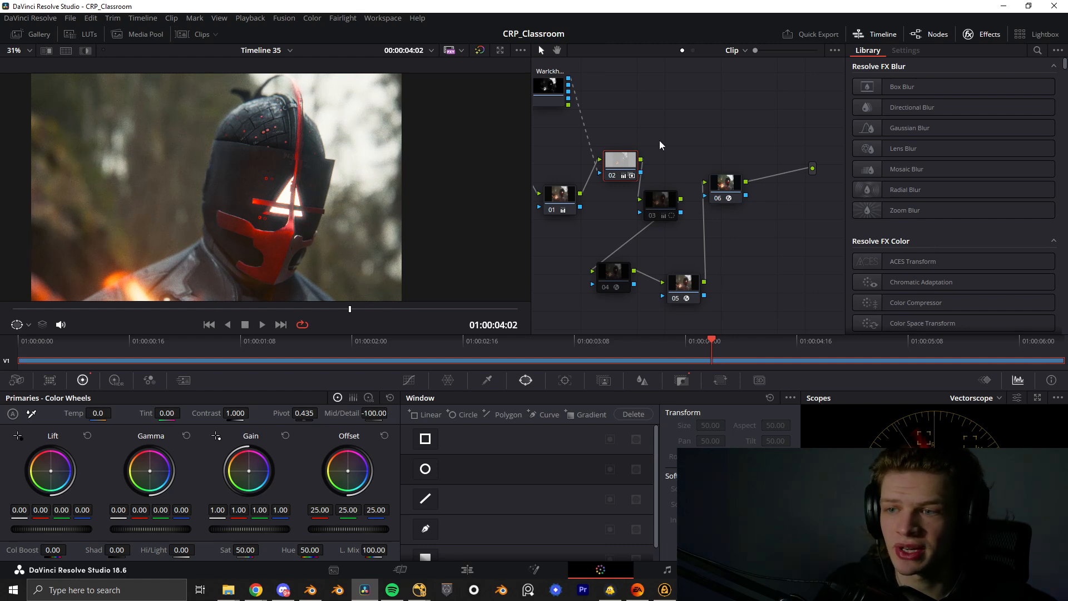
drag(617, 162, 602, 187)
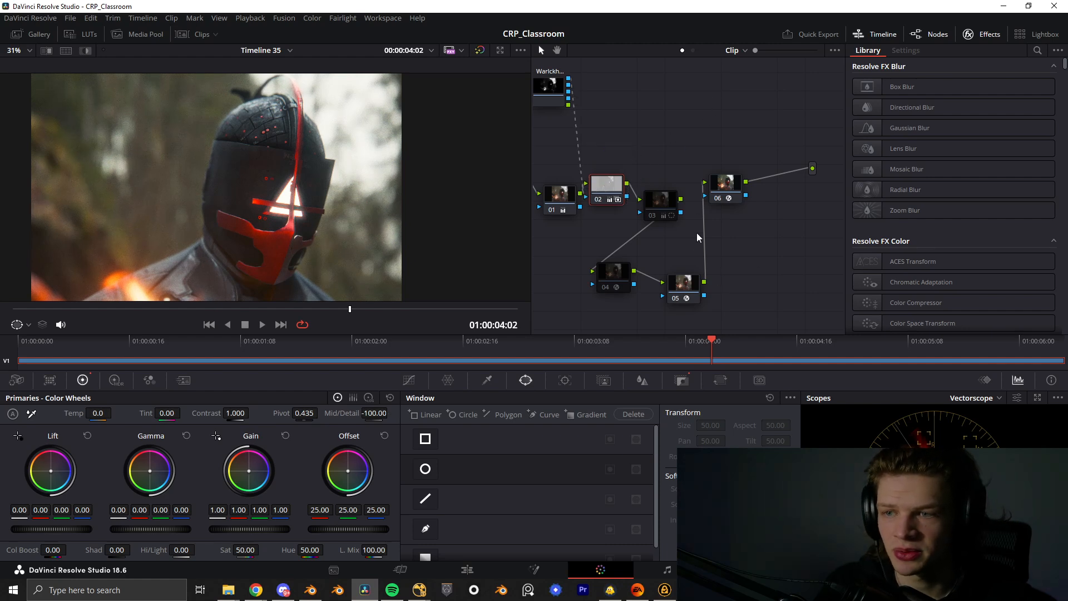
- Move the Dehancer Pro node 06 closer to the output in the node graph
click(729, 191)
drag(730, 191, 761, 199)
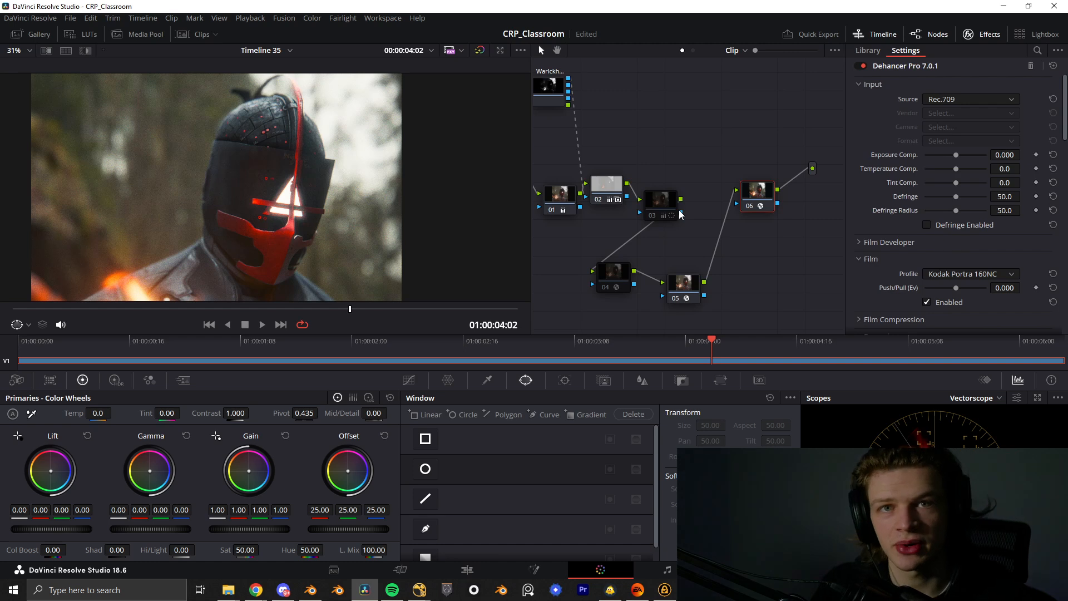
scroll(261, 220, down, 3)
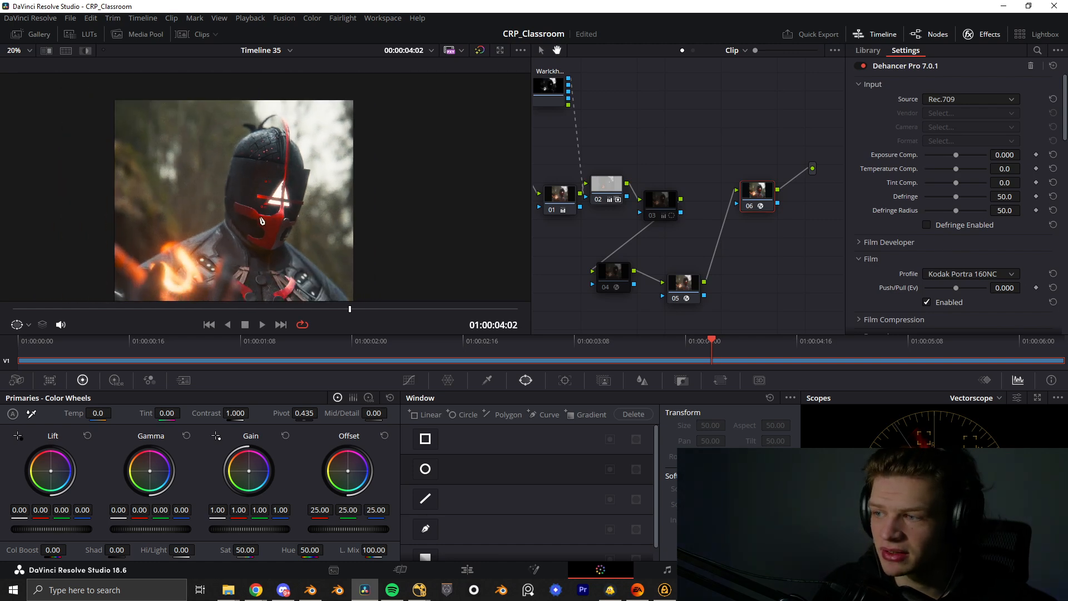